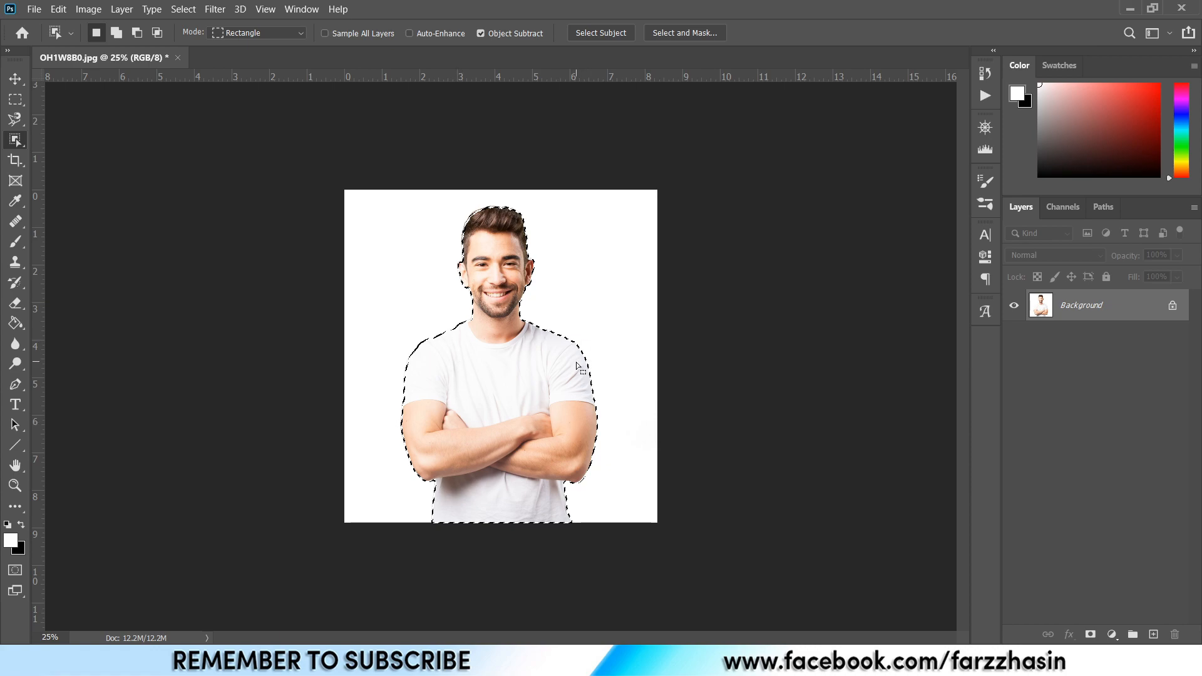
Take the man's selection into Select and Mask and refine its edge around the hair
key(ctrl+plus)
key(ctrl+plus)
key(ctrl+minus)
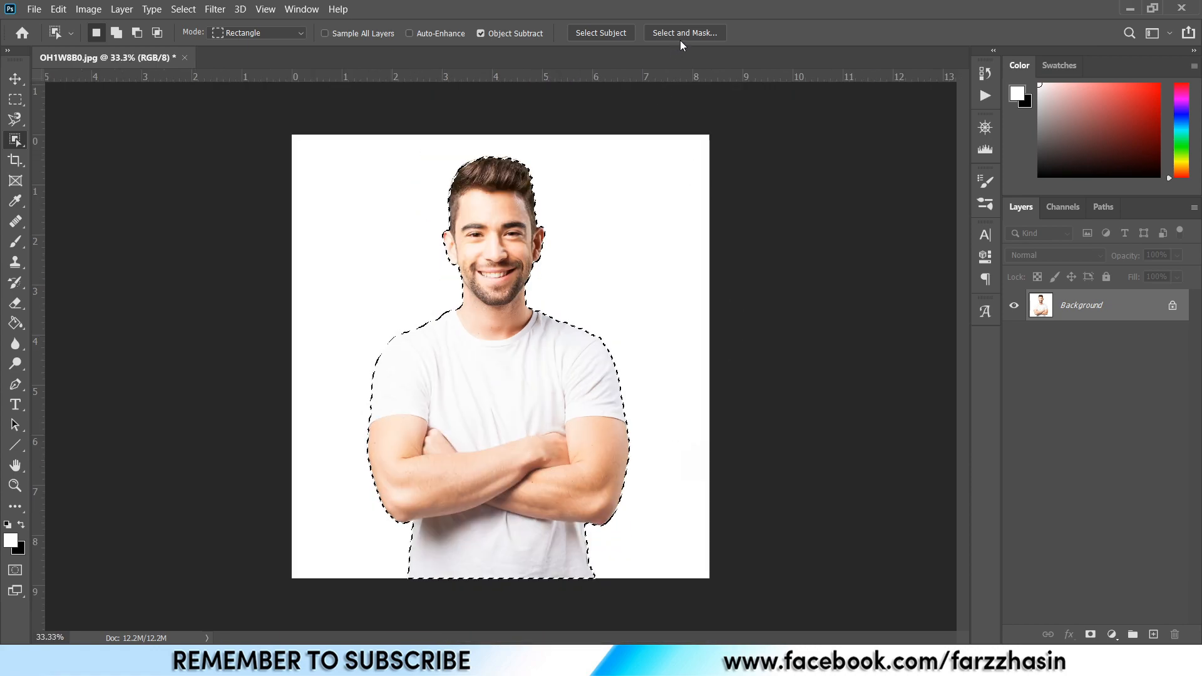
click(681, 41)
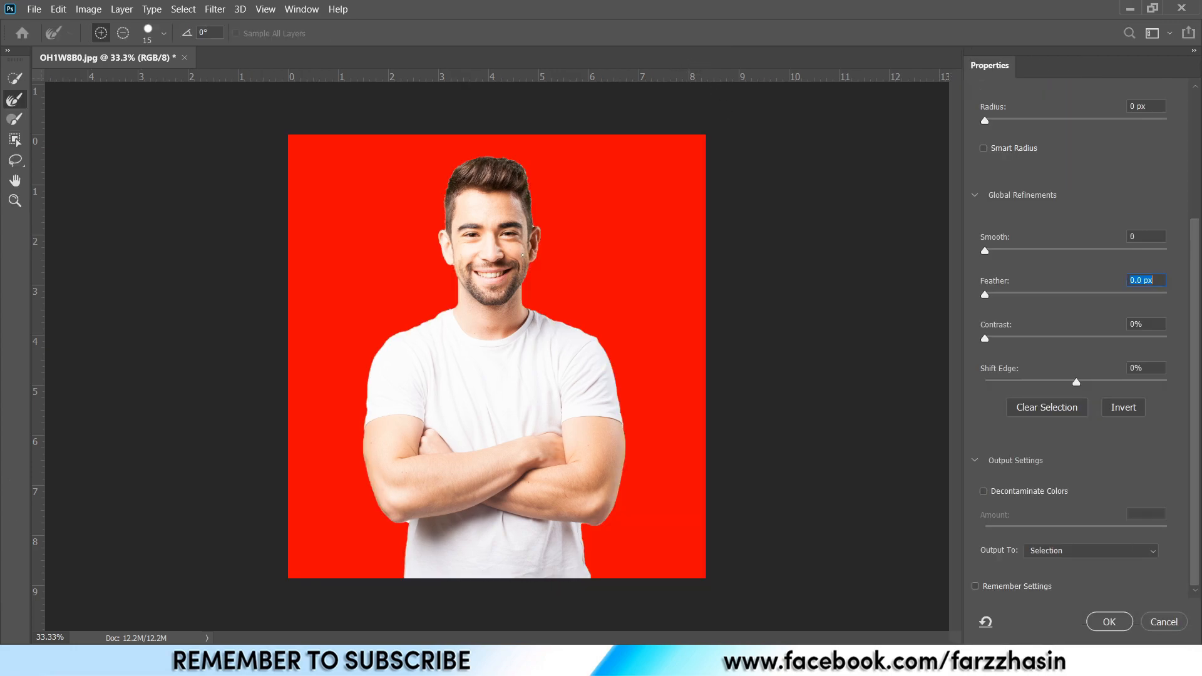
key(ctrl+plus)
key(ctrl+plus)
key(ctrl+plus)
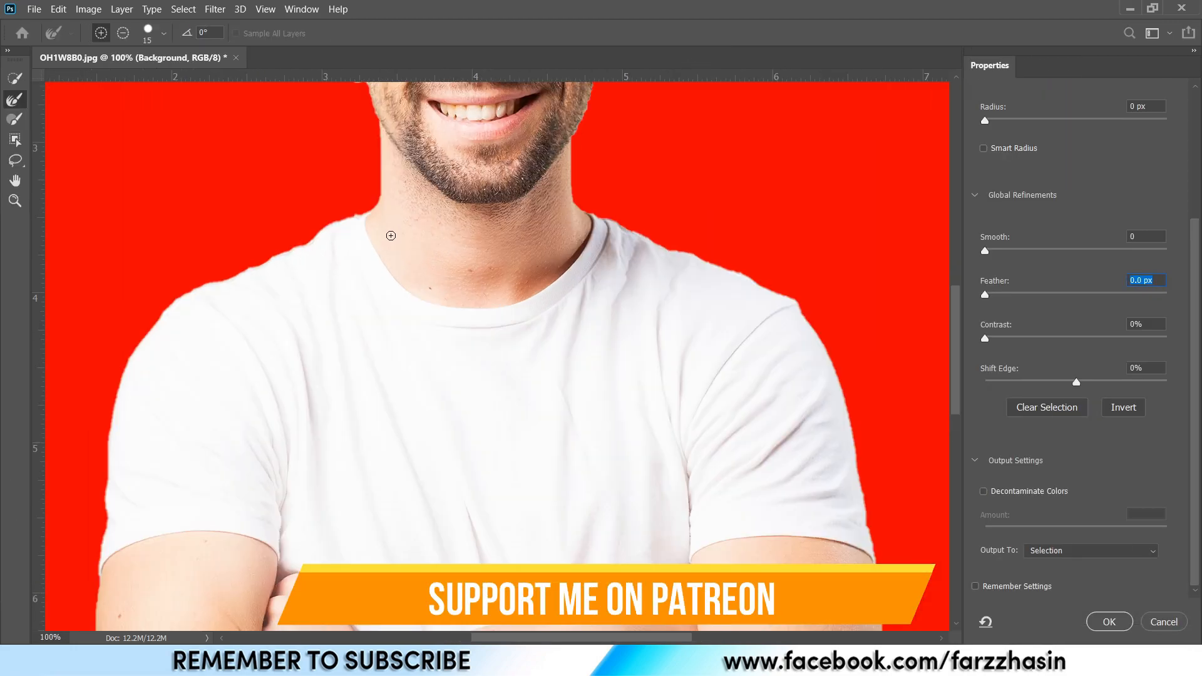
drag(369, 147, 374, 299)
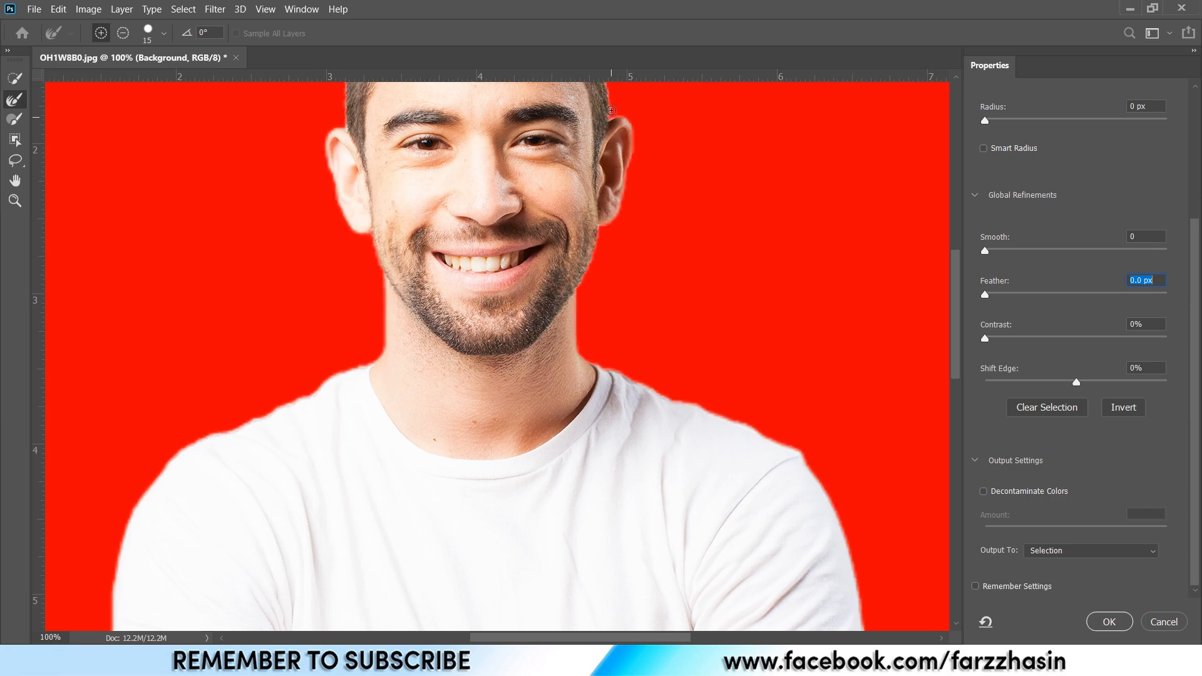
drag(468, 131, 507, 270)
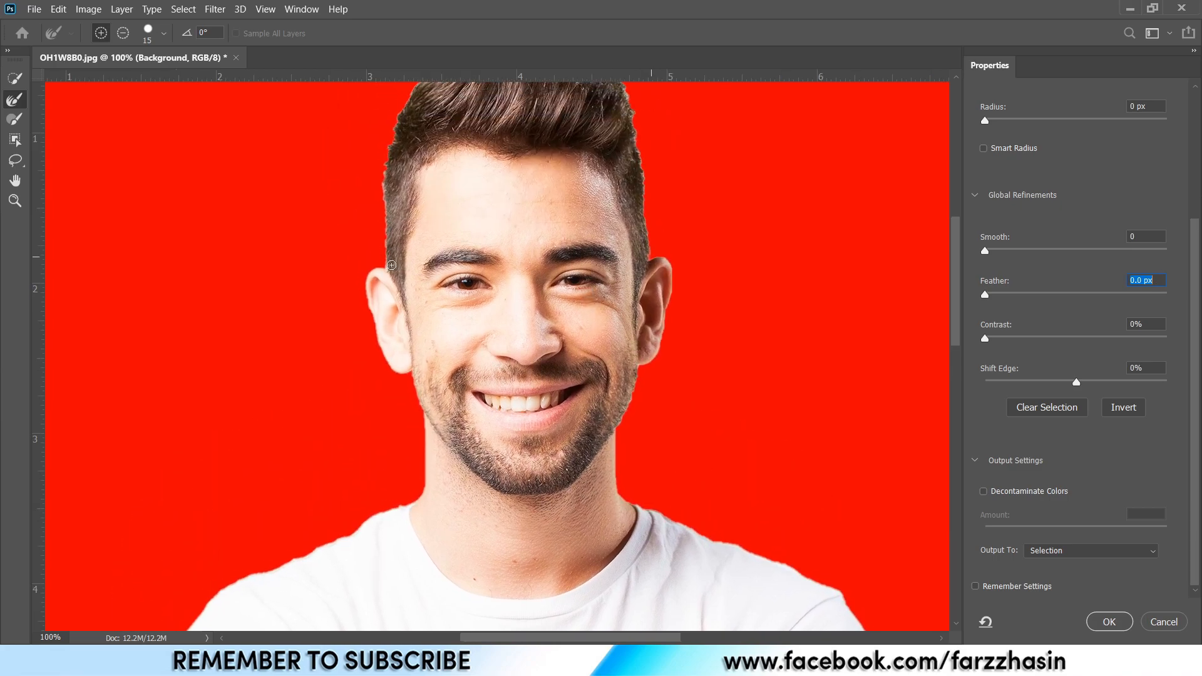
mouse_move(639, 137)
mouse_down()
mouse_move(641, 237)
mouse_move(584, 160)
mouse_up()
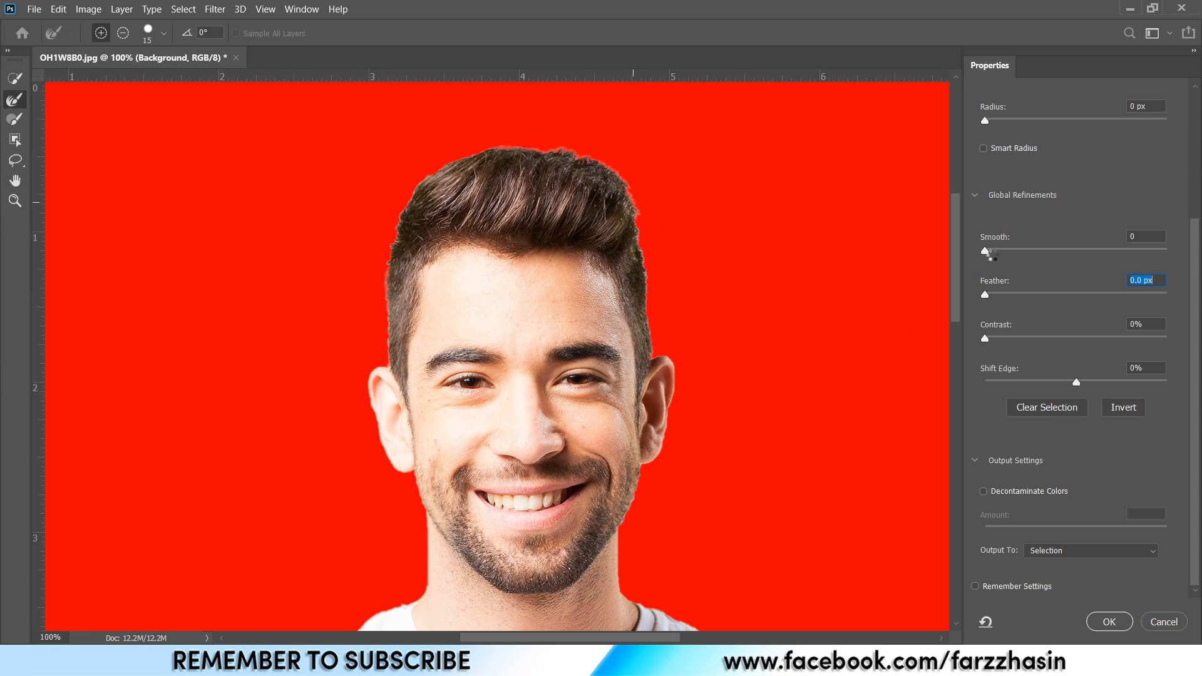
Set Smooth to 6 and Feather to 0.5 px, and output the selection as a New Layer with Layer Mask
drag(991, 253, 995, 250)
drag(986, 295, 988, 294)
click(1105, 554)
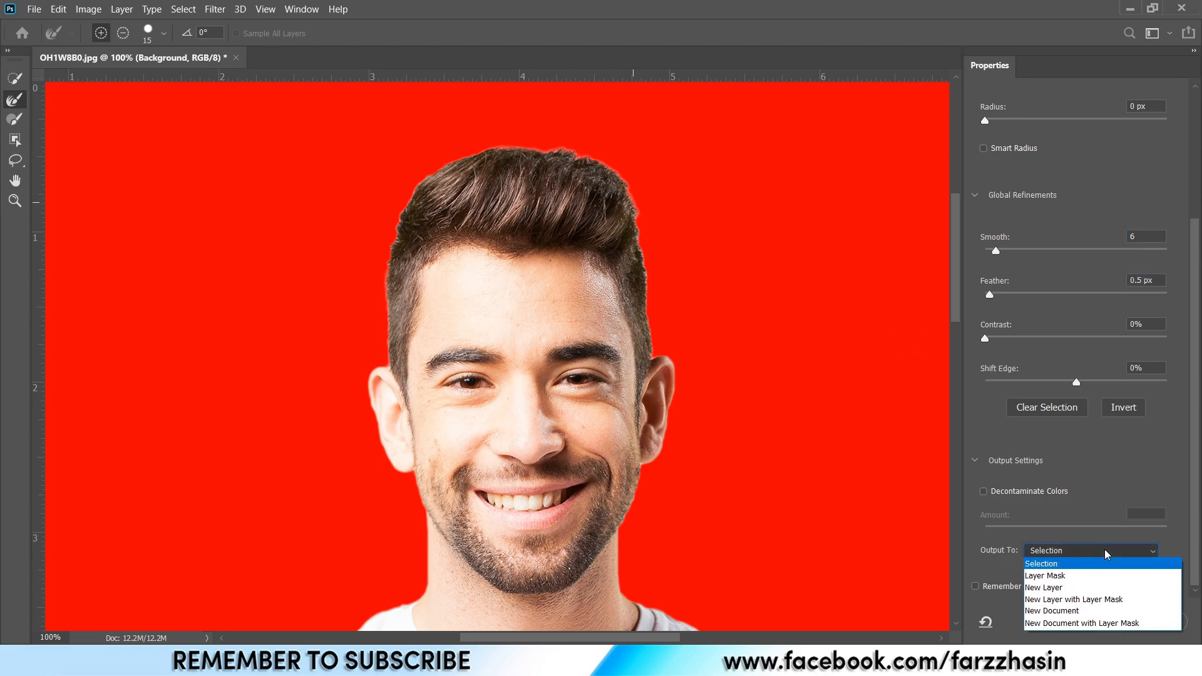
click(1097, 601)
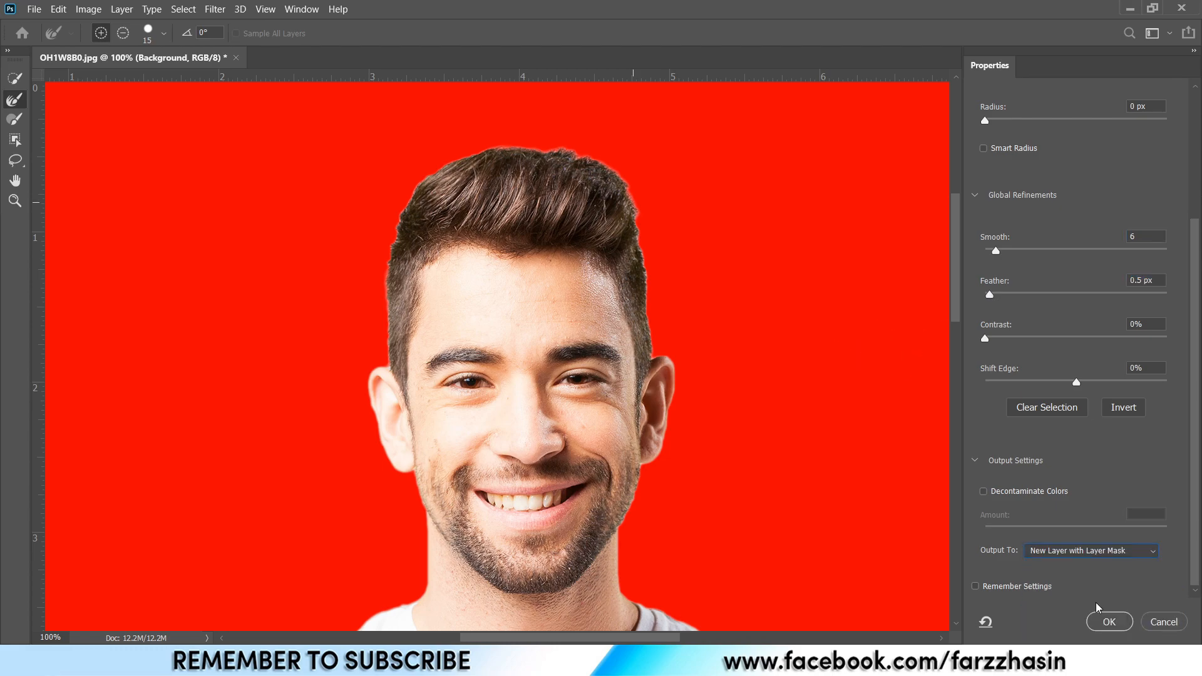
click(1108, 622)
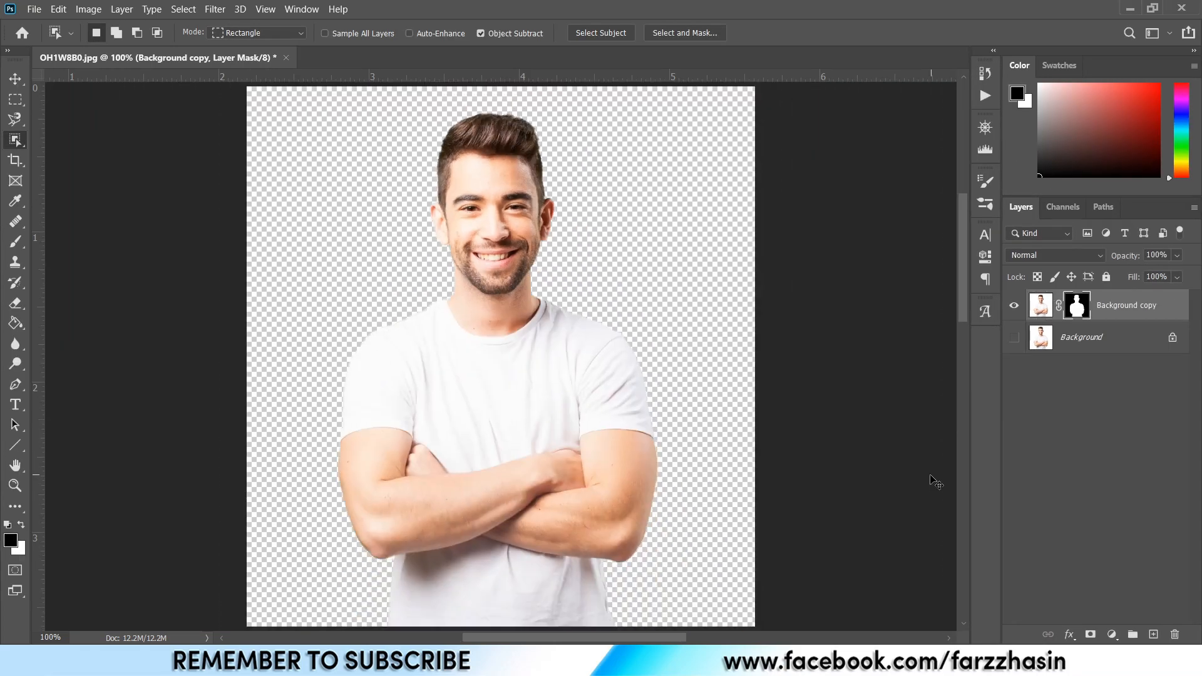
Place the image 14787 as an embedded layer directly above the Background layer
key(ctrl+0)
click(1015, 337)
click(1014, 338)
click(1082, 344)
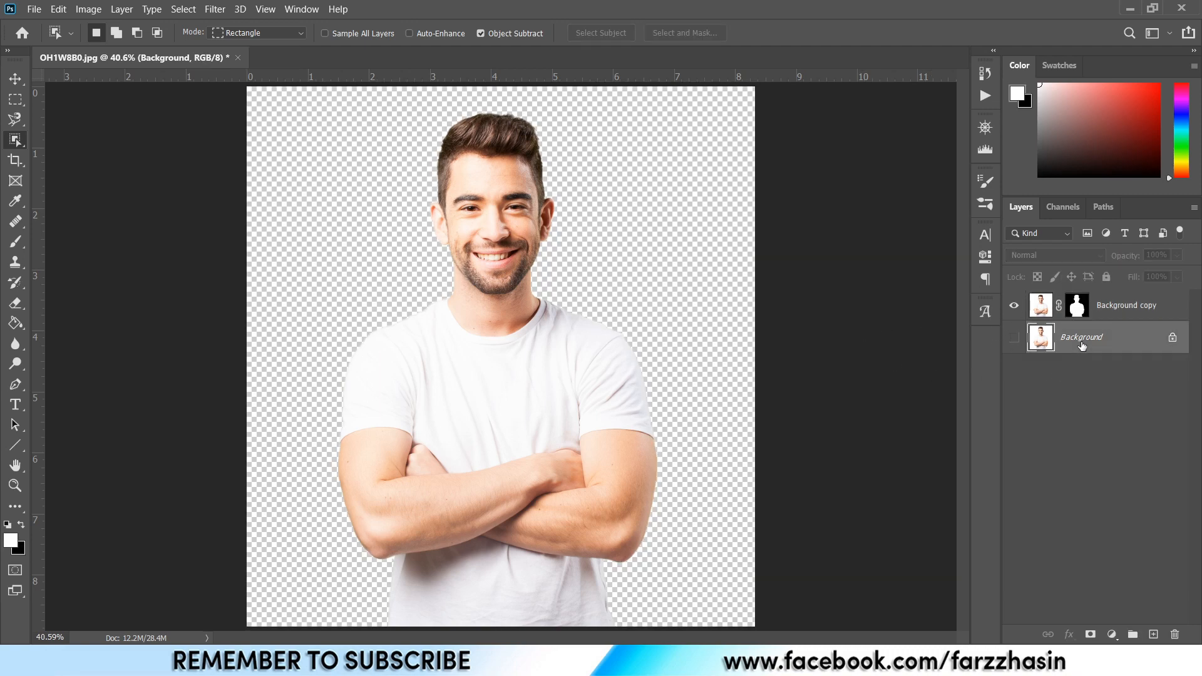
click(30, 10)
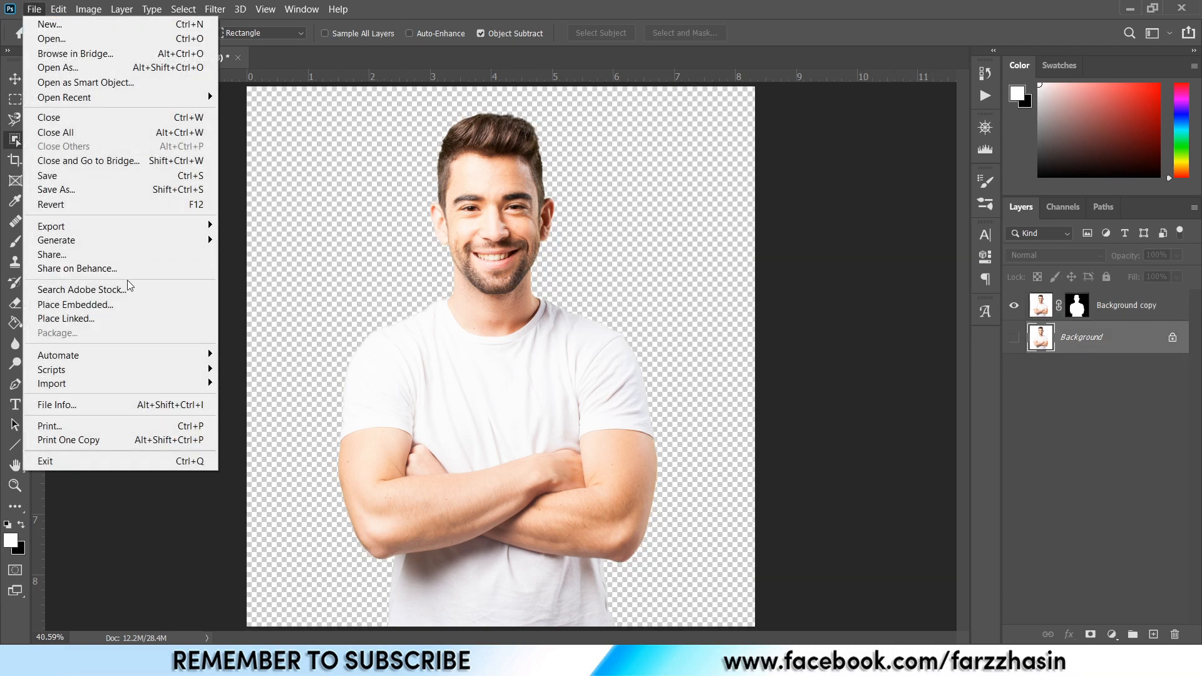
click(129, 309)
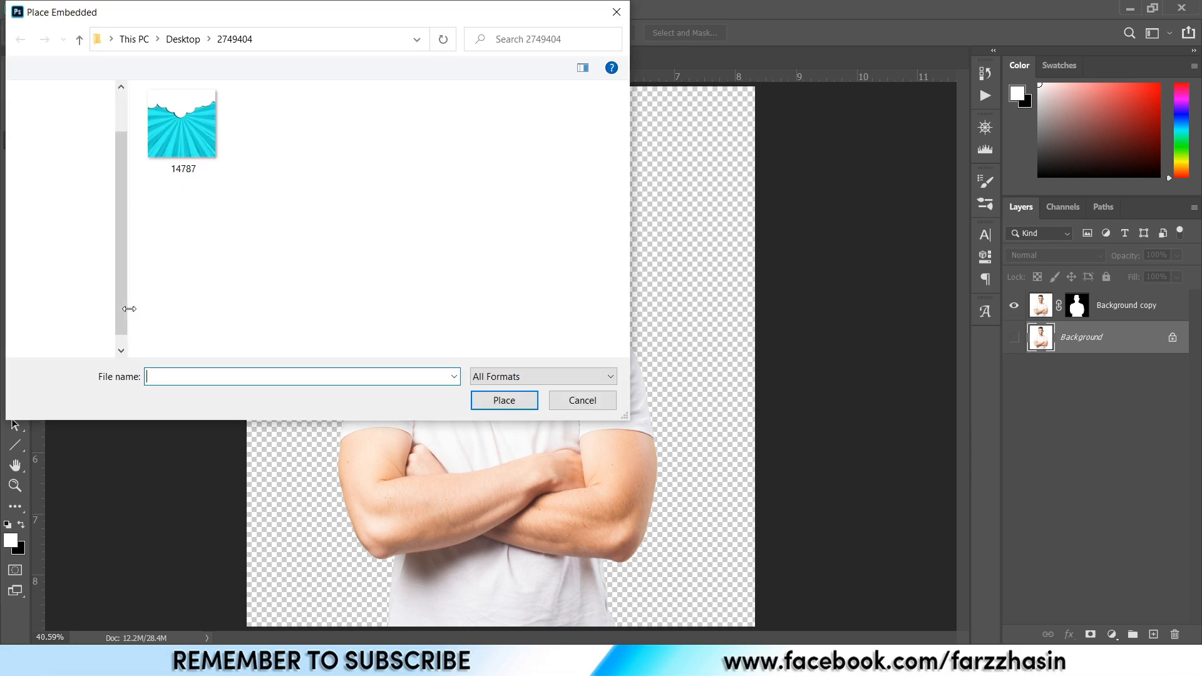
click(175, 141)
click(527, 398)
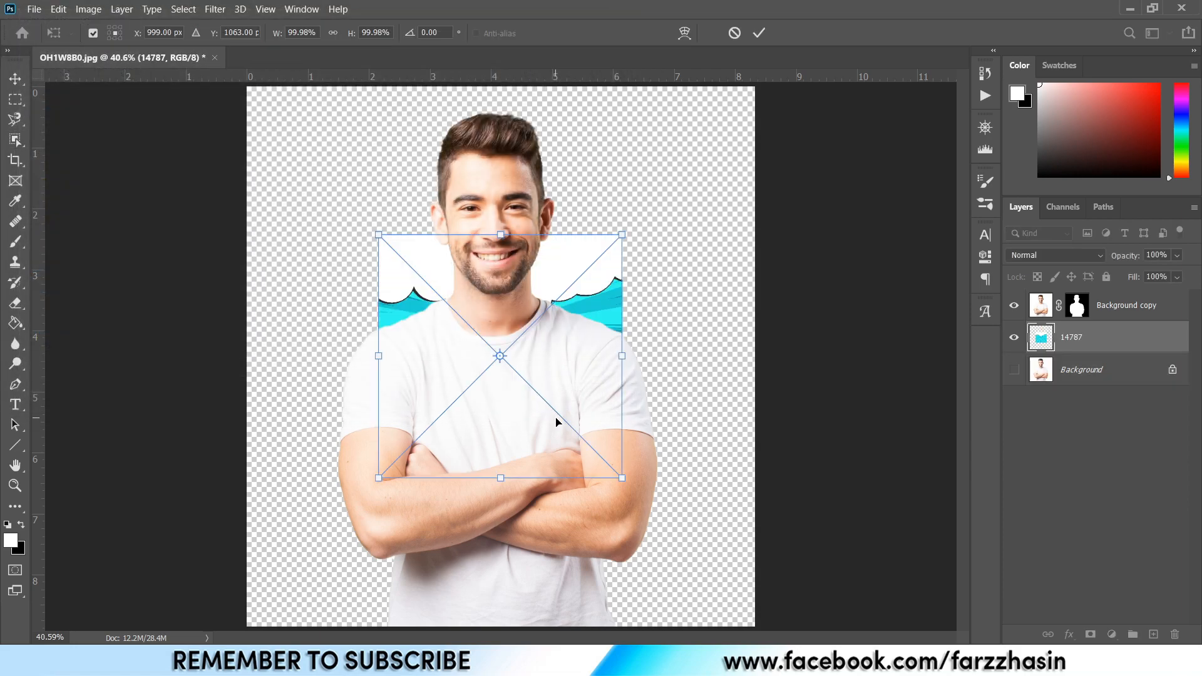
Scale the placed image to about 243.58% and position it so it fills the canvas behind the man
key(ctrl+minus)
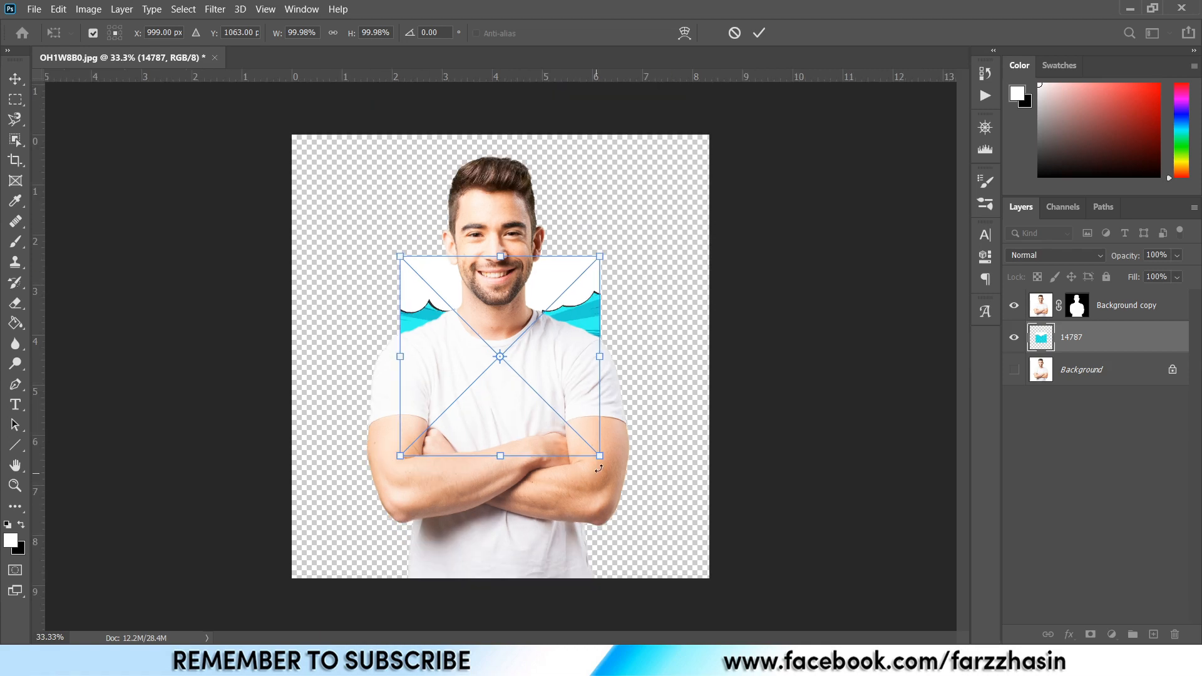
drag(600, 458, 721, 624)
drag(659, 391, 664, 411)
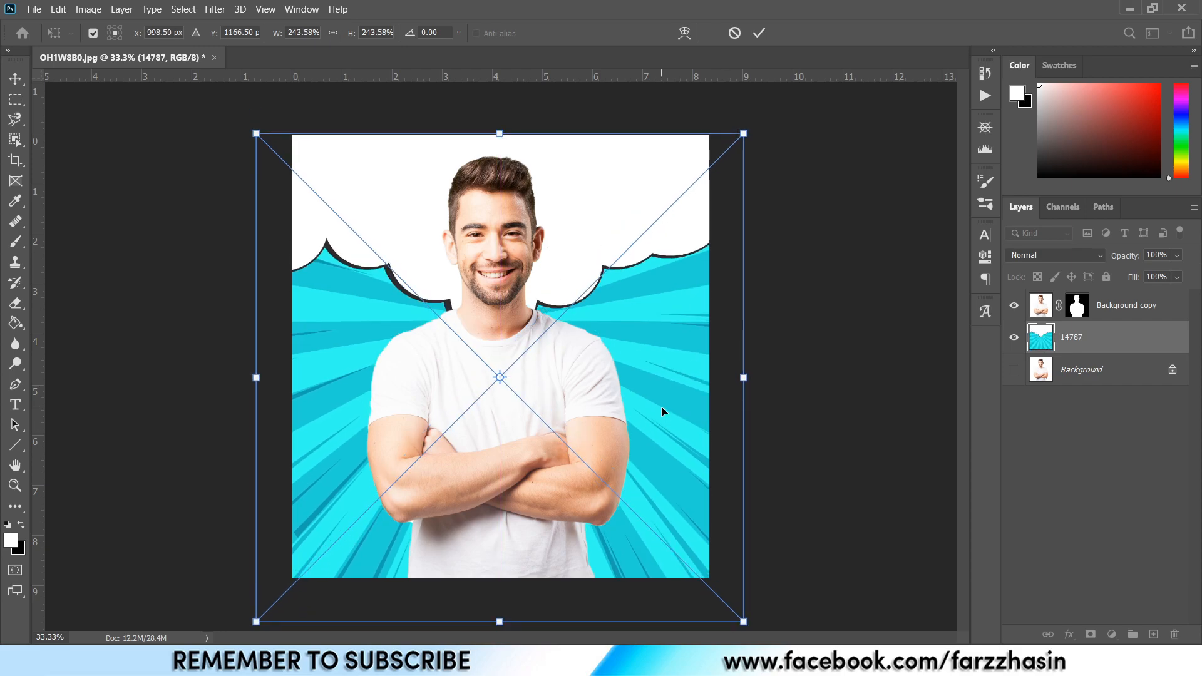
key(Right)
key(Right)
key(Right)
key(Right)
key(Right)
key(Right)
key(Right)
key(Right)
key(Right)
key(Right)
key(Right)
key(Right)
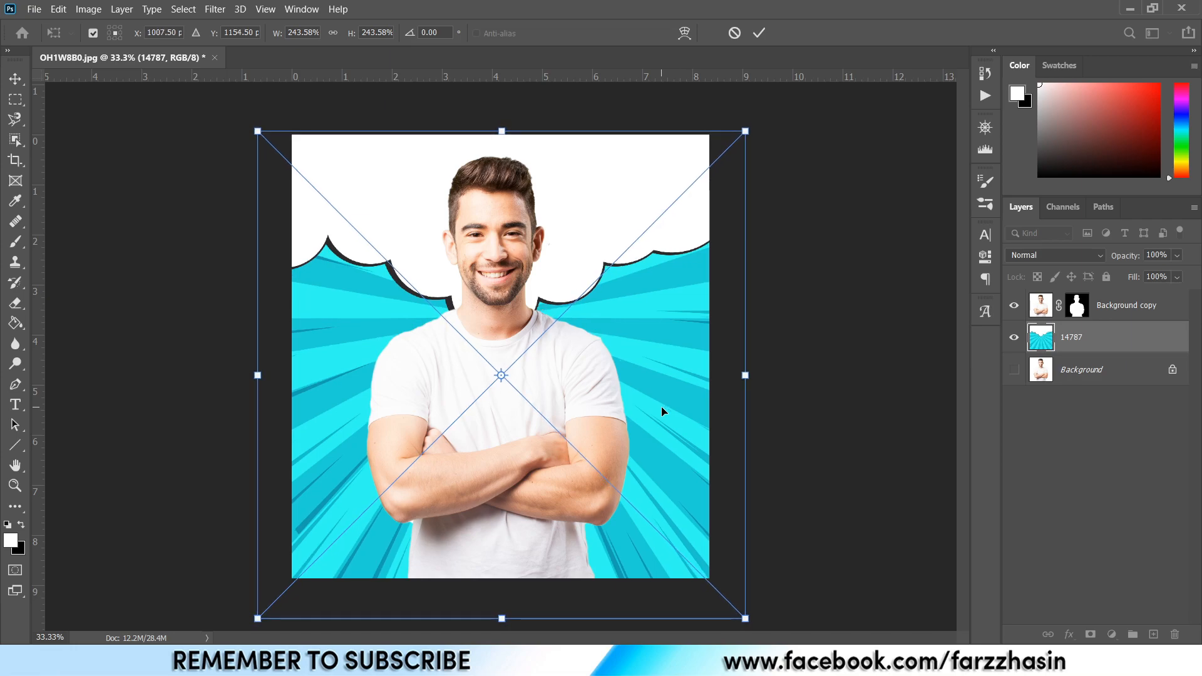
key(w)
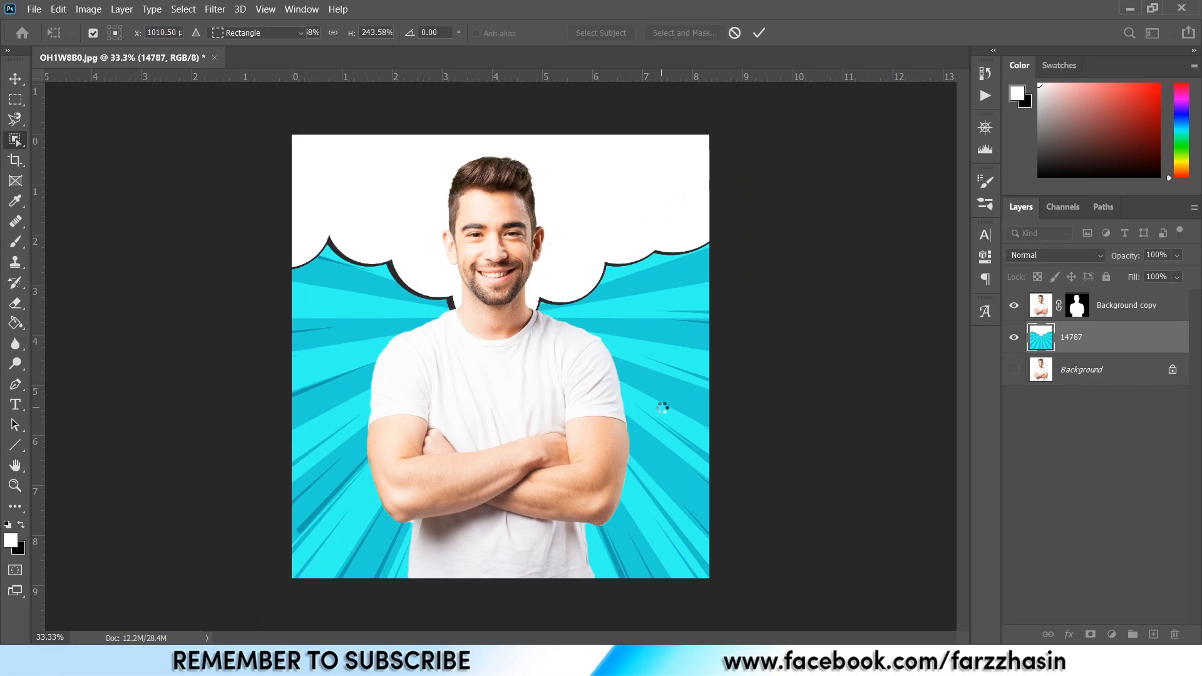
Combine the masked man layer and 14787 into one smart object and duplicate it twice
shift+click(1146, 306)
right_click(1147, 307)
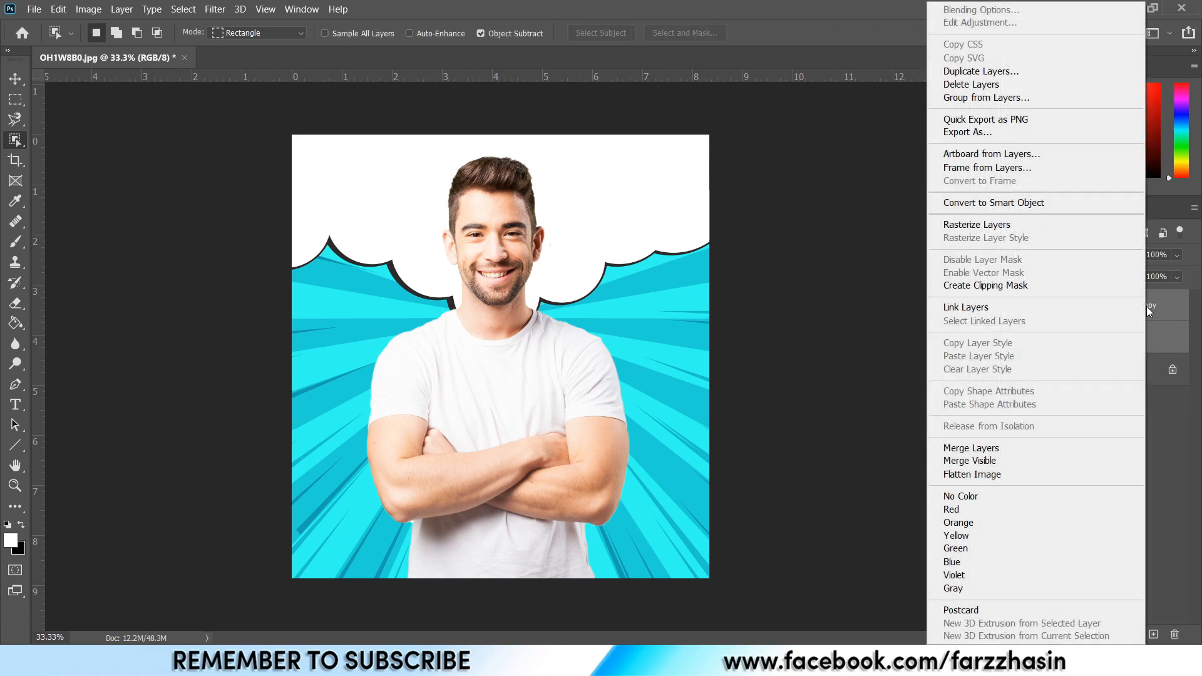
click(1023, 203)
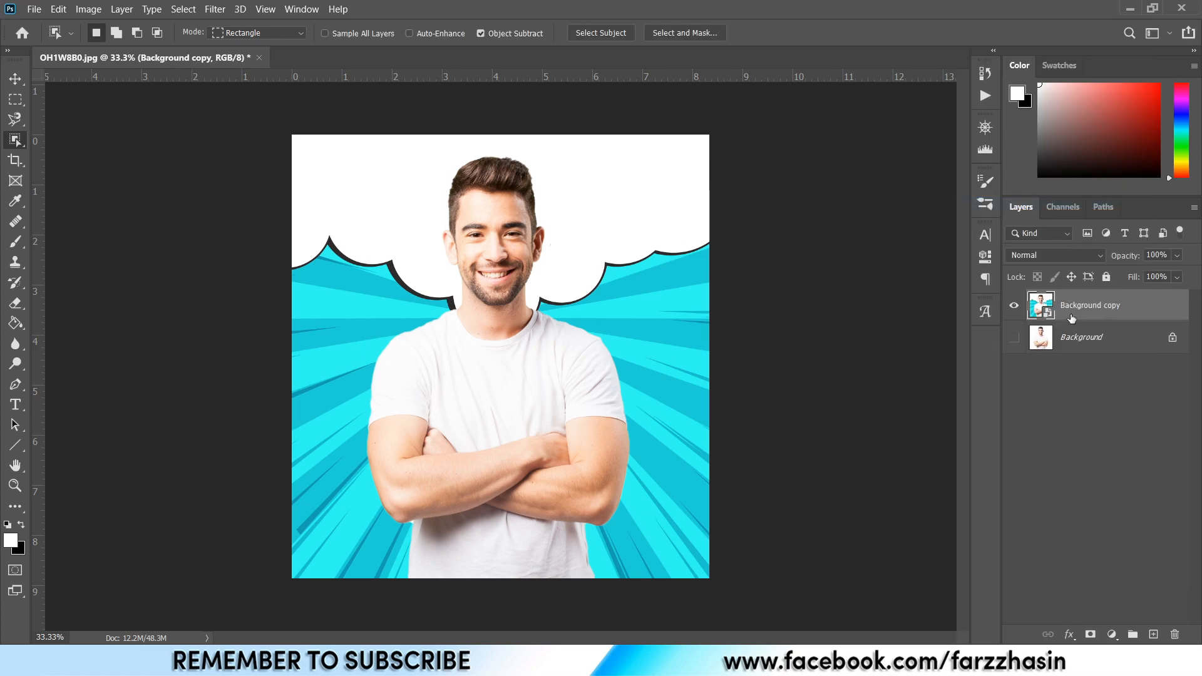
key(ctrl+j)
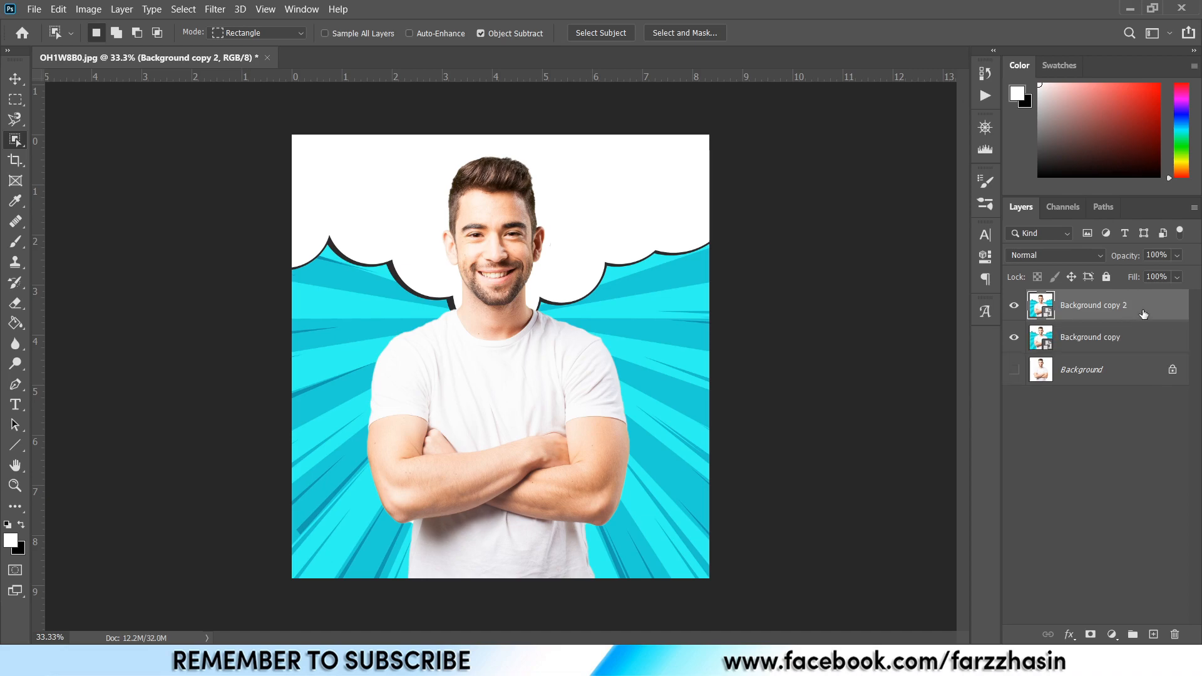
key(ctrl+j)
Rename the three smart object layers Effect, OUTLINE and DETAILS, from the lowest to the uppermost
double_click(1093, 369)
text(Effect)
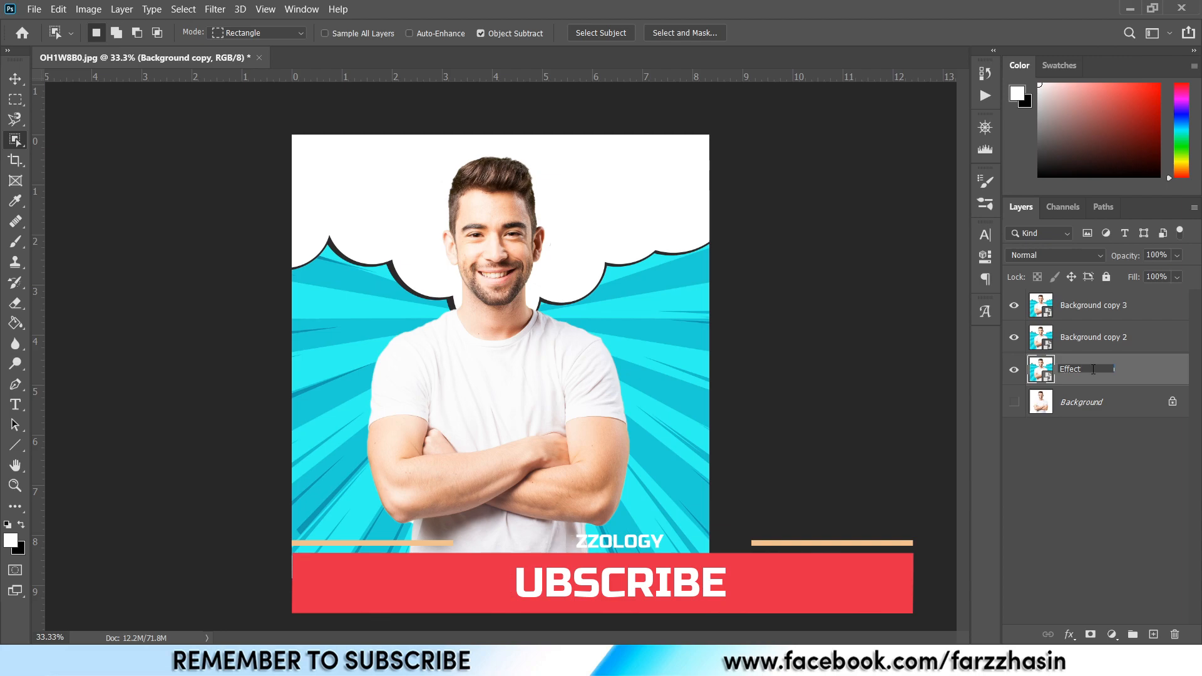
key(Return)
double_click(1092, 338)
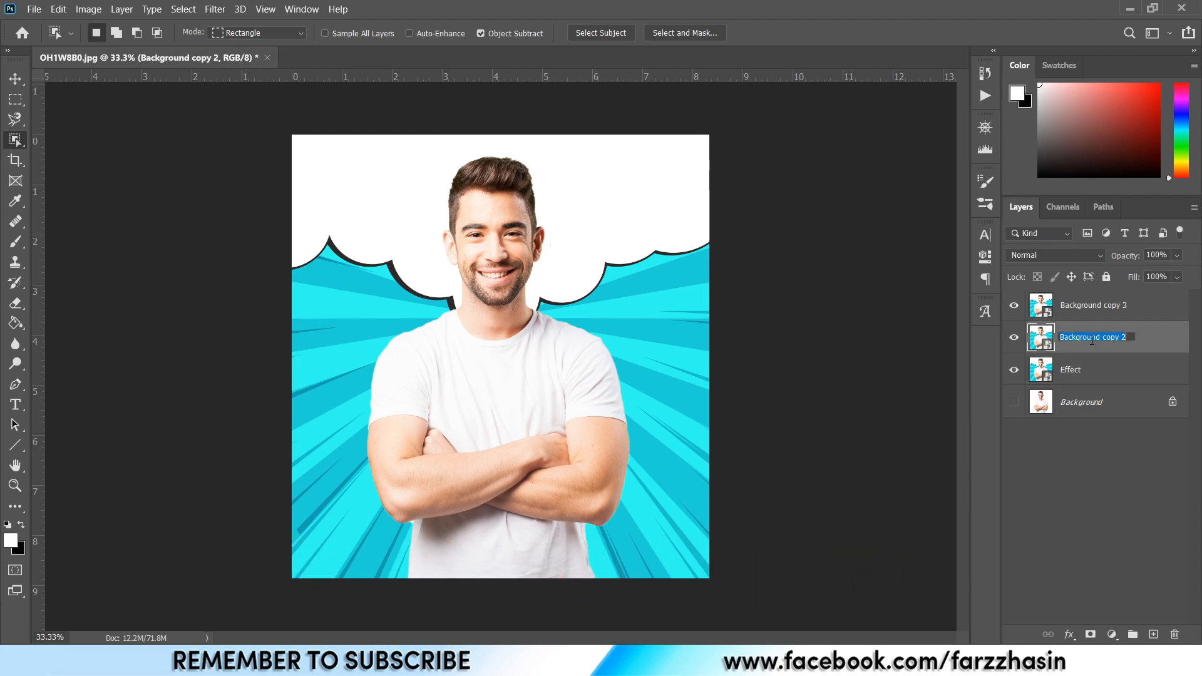
text(OUTLINE)
key(Return)
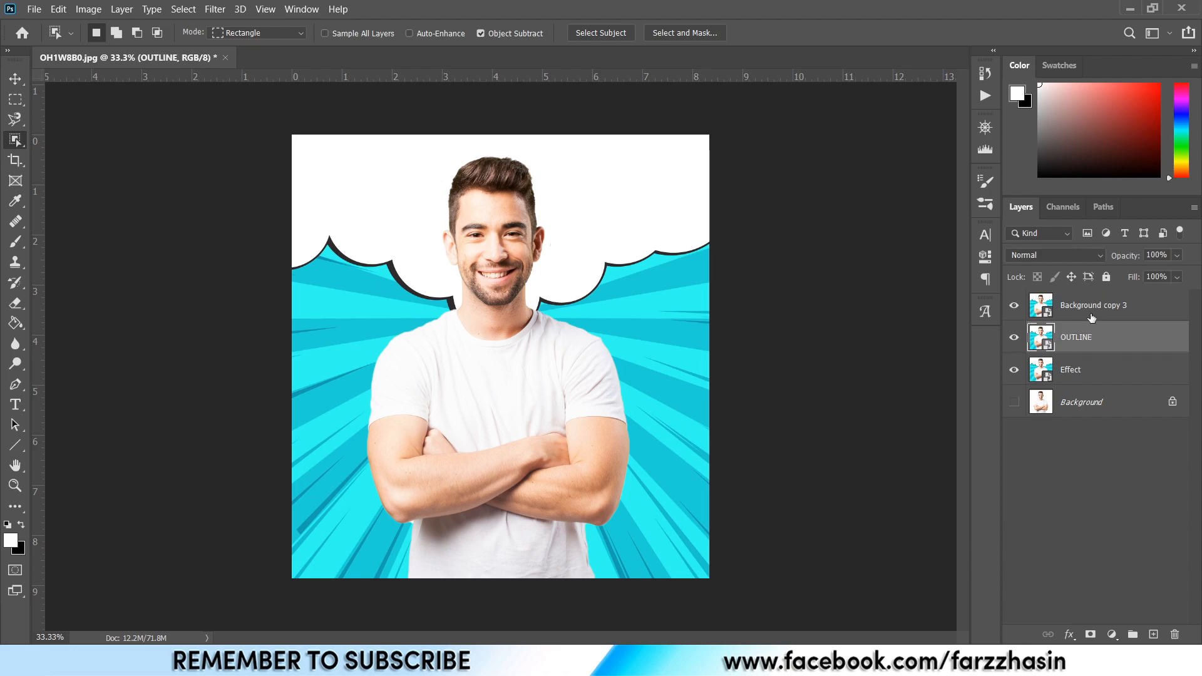
double_click(1091, 309)
text(D)
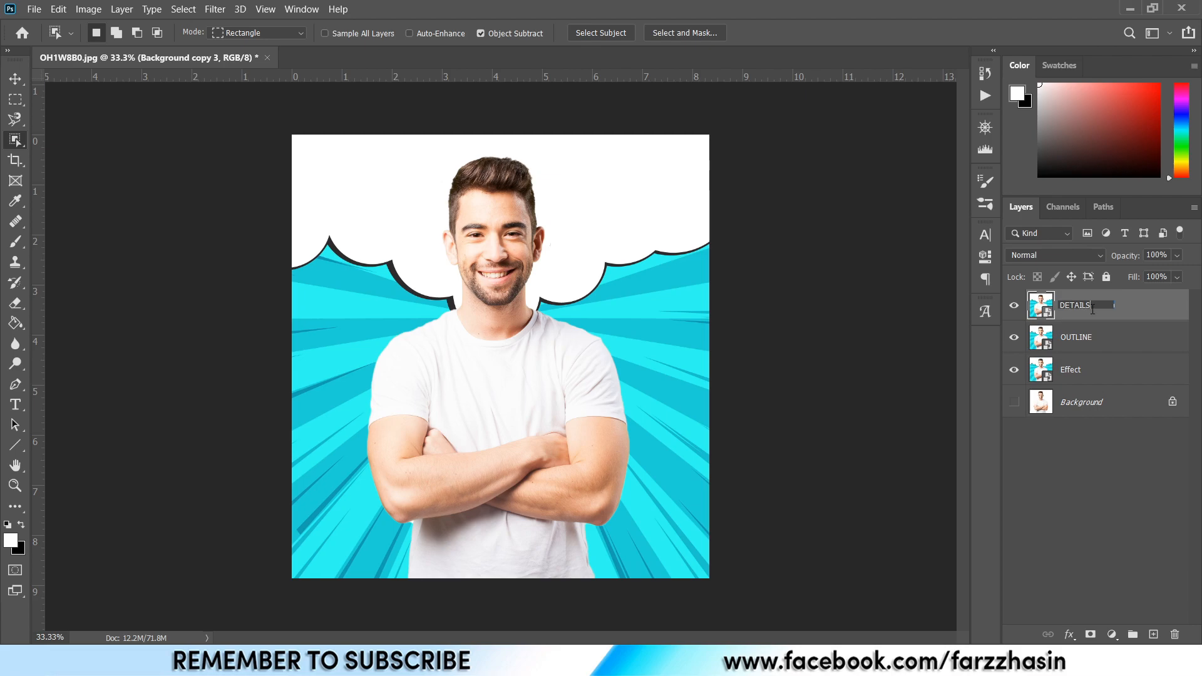
text(ETAILS)
key(Return)
Leave only the Effect and Background layers visible and open the Filter Gallery on Effect
click(1105, 367)
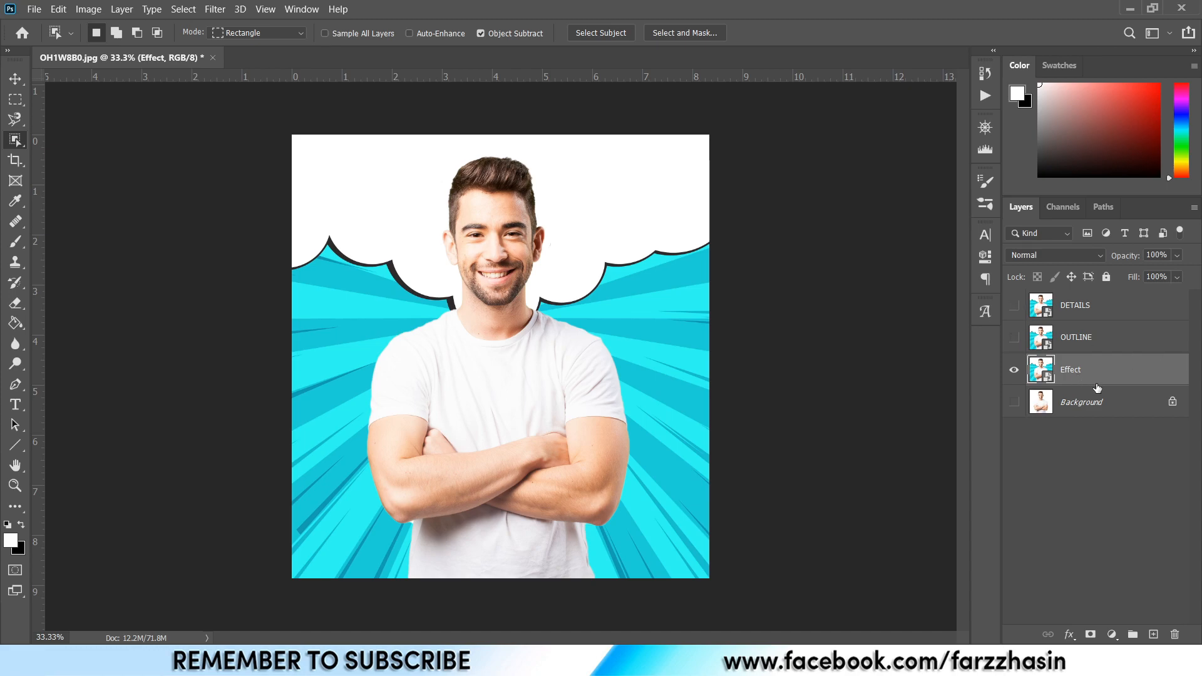
click(1014, 402)
click(215, 9)
key(Escape)
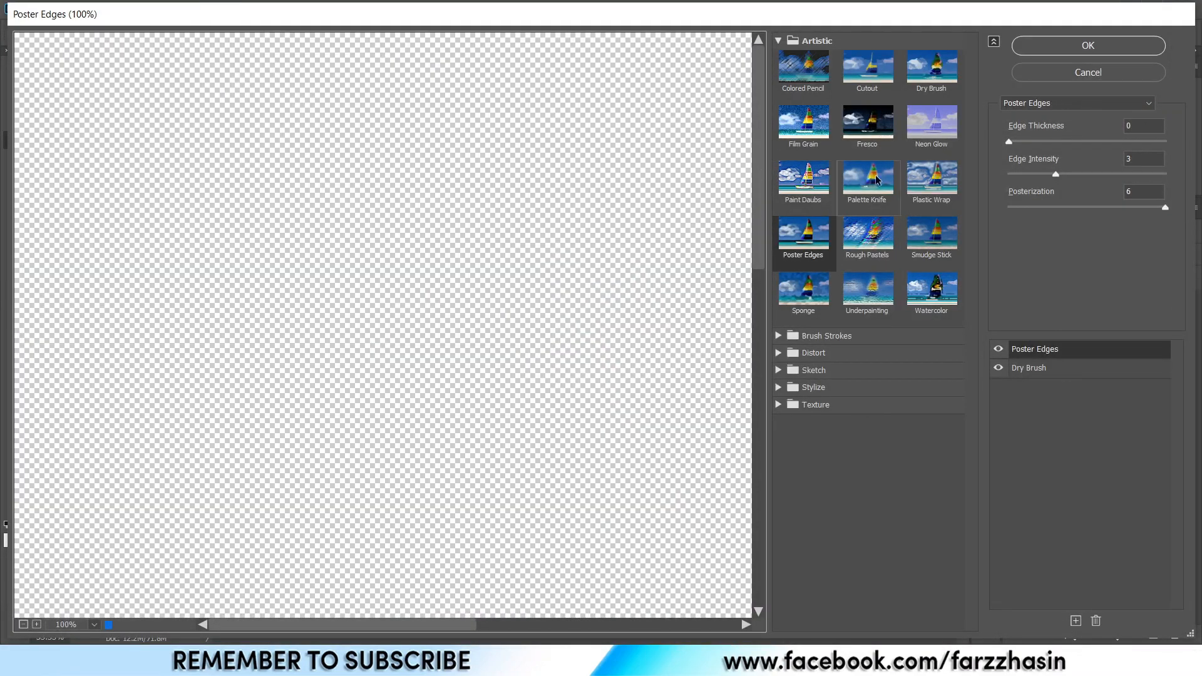
Delete the Dry Brush effect from the Filter Gallery stack, keeping only Poster Edges
click(23, 624)
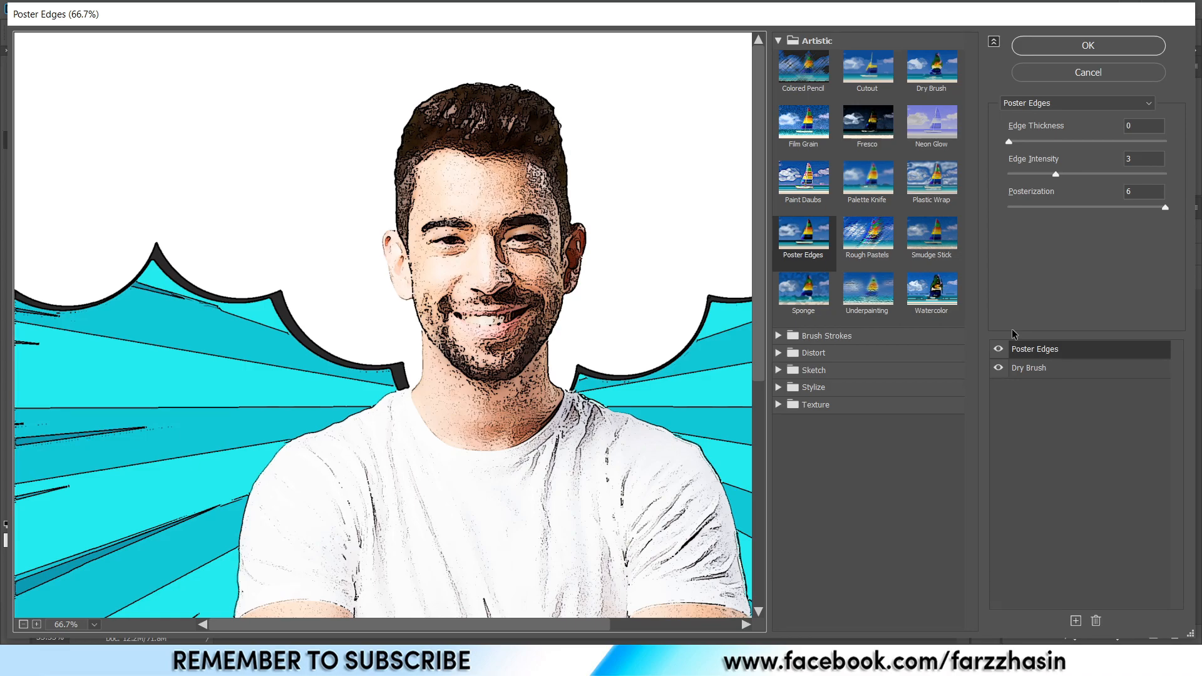
click(810, 250)
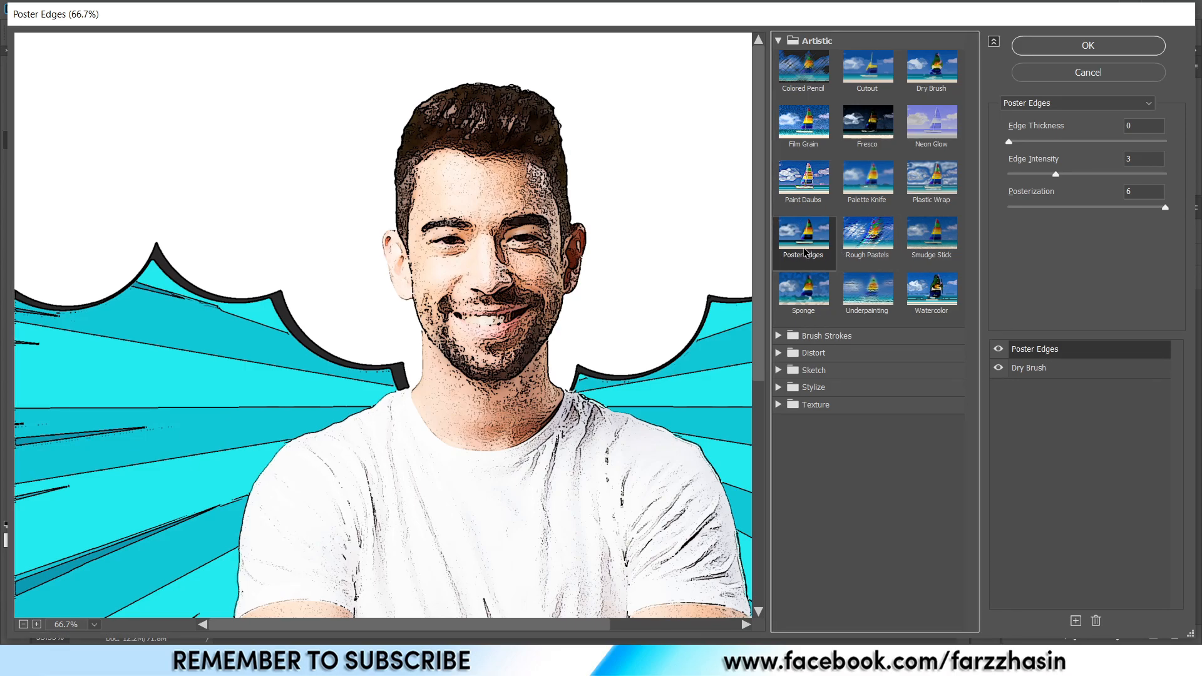
click(1059, 369)
click(999, 368)
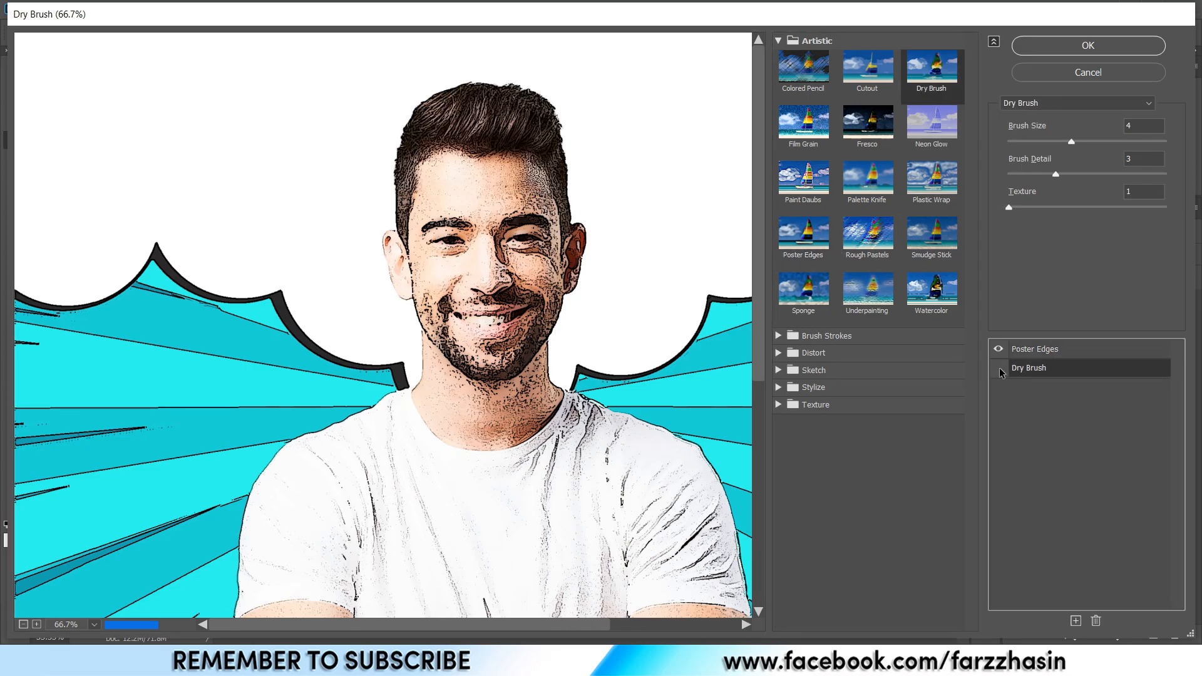
click(1096, 620)
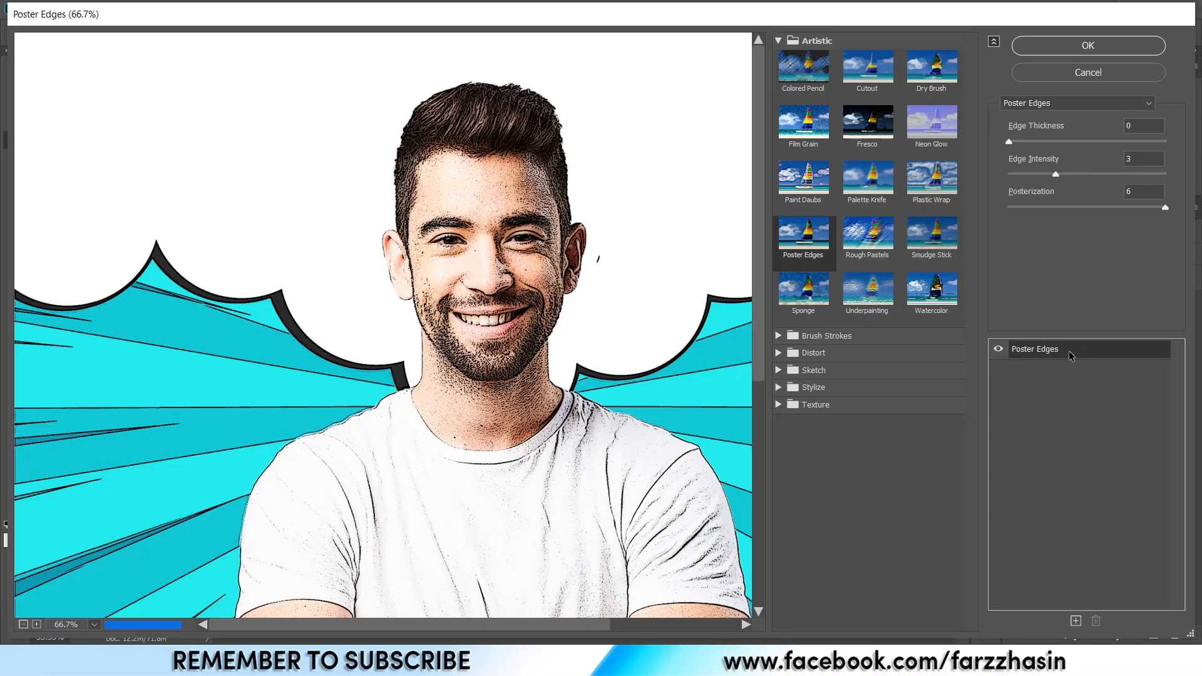
Apply Poster Edges to the Effect layer with Edge Intensity 0 and Posterization 2
click(816, 250)
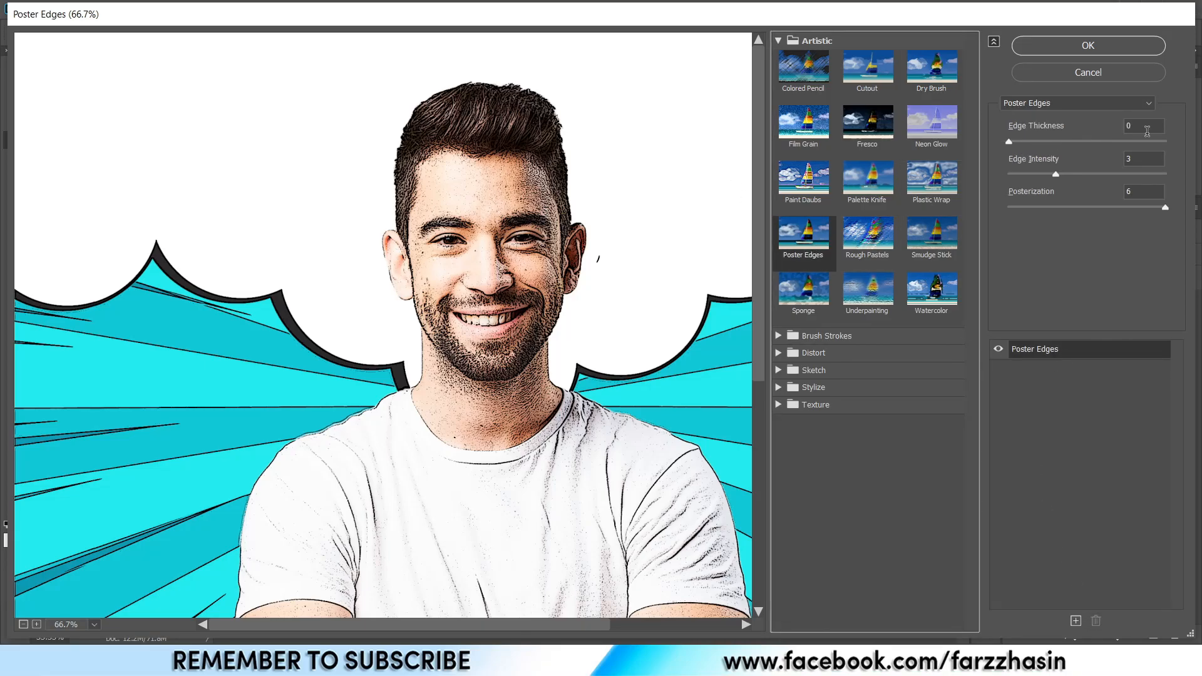
click(1151, 161)
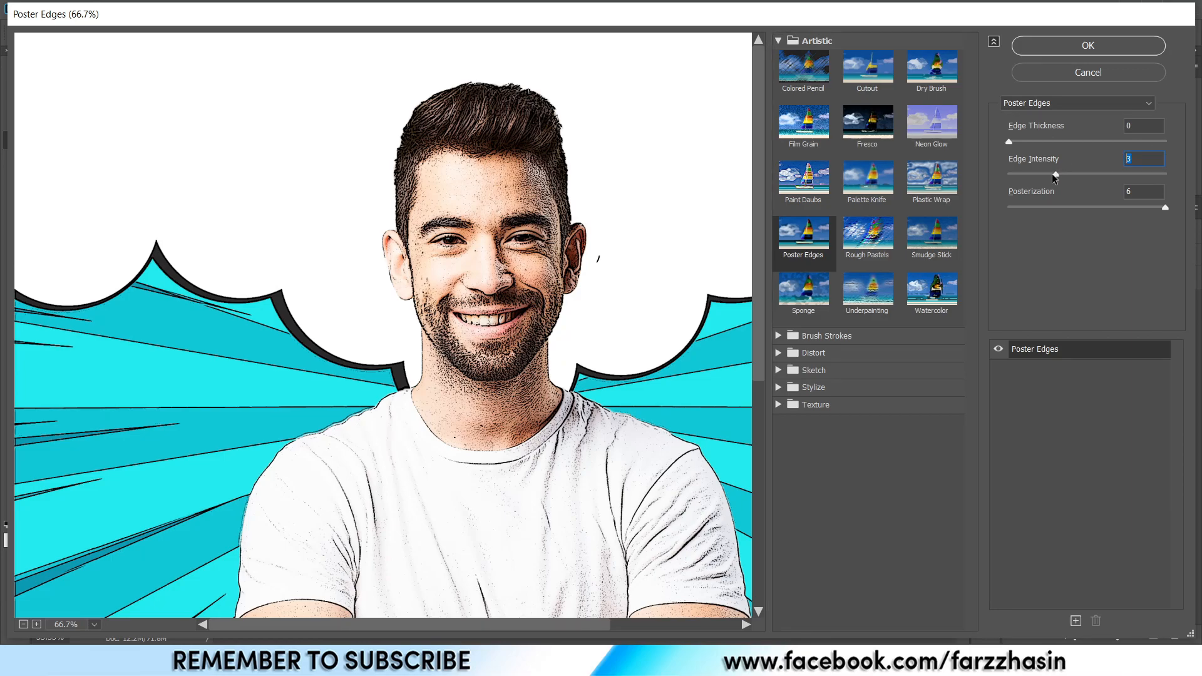
text(0)
key(Tab)
text(2)
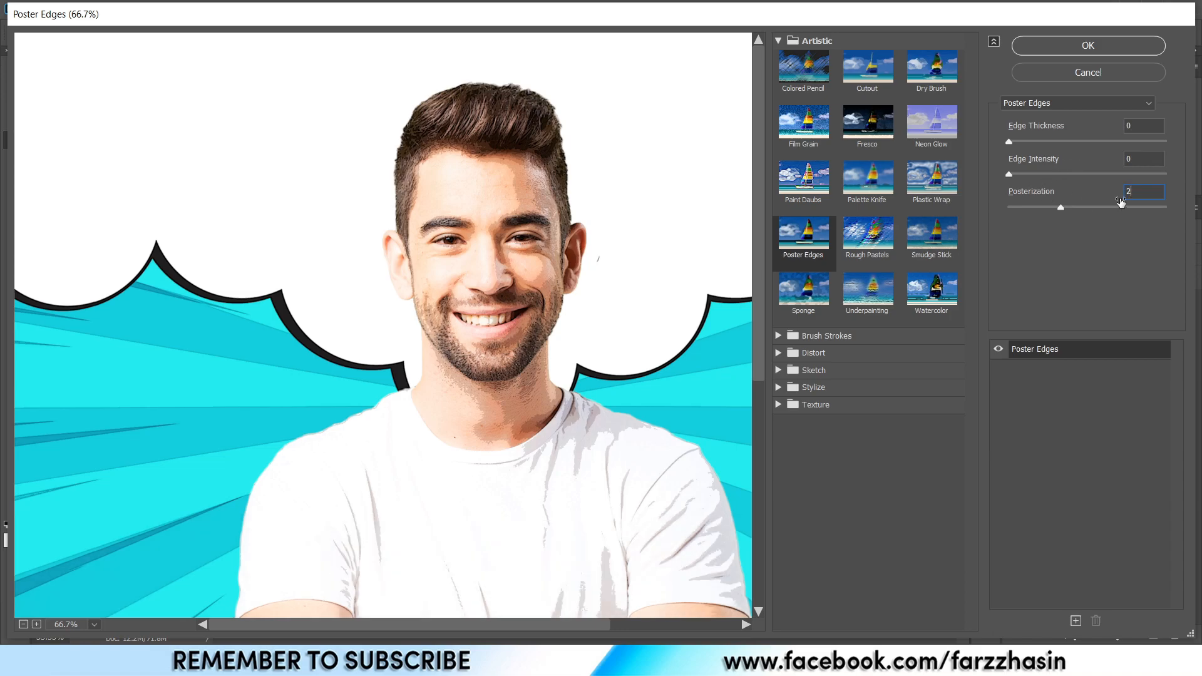
click(1094, 47)
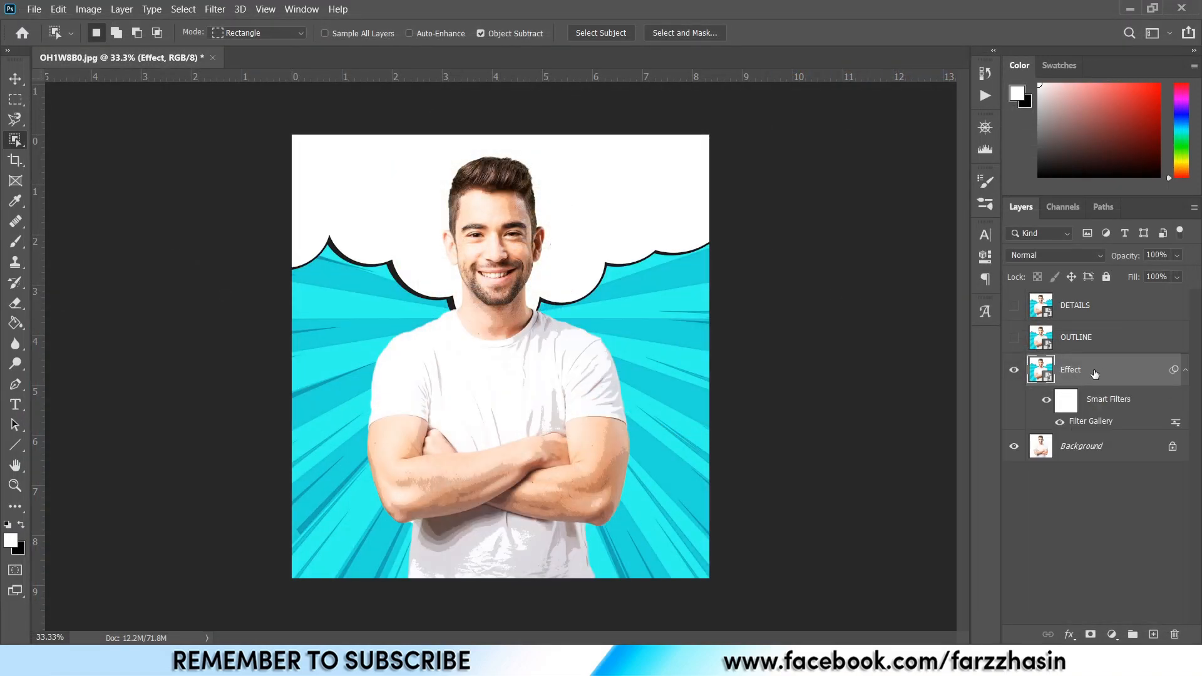
Apply an Unsharp Mask filter to the Effect layer with Amount 90% and Threshold 10 levels
click(217, 9)
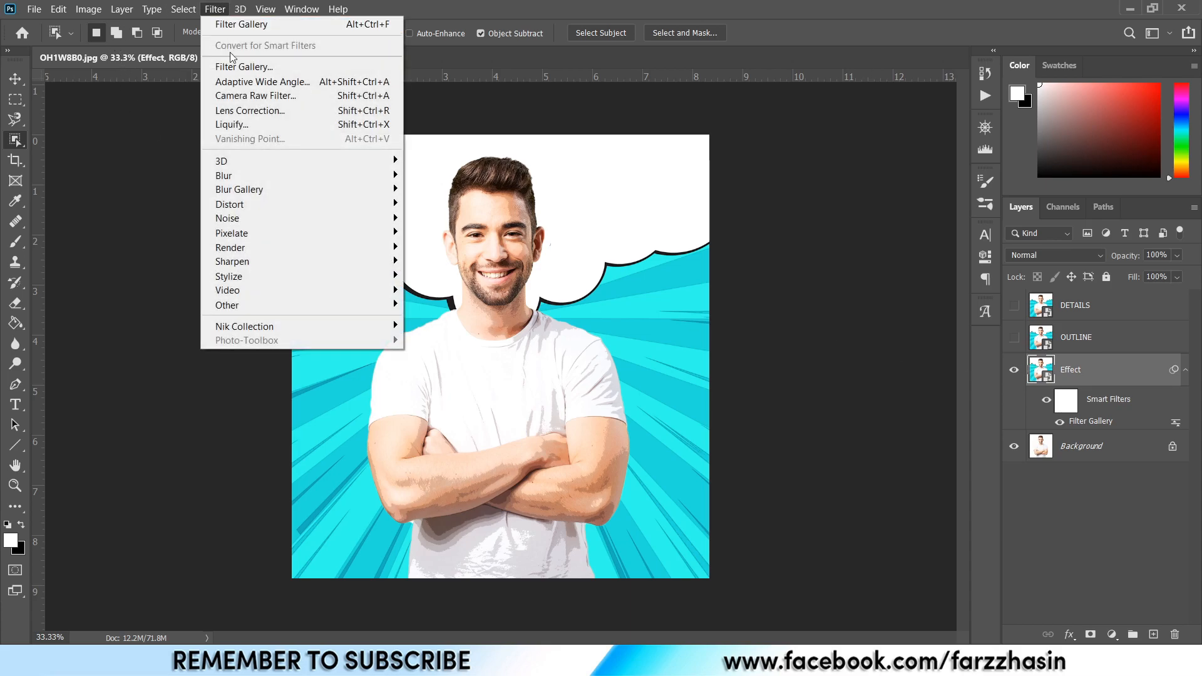
mouse_move(288, 272)
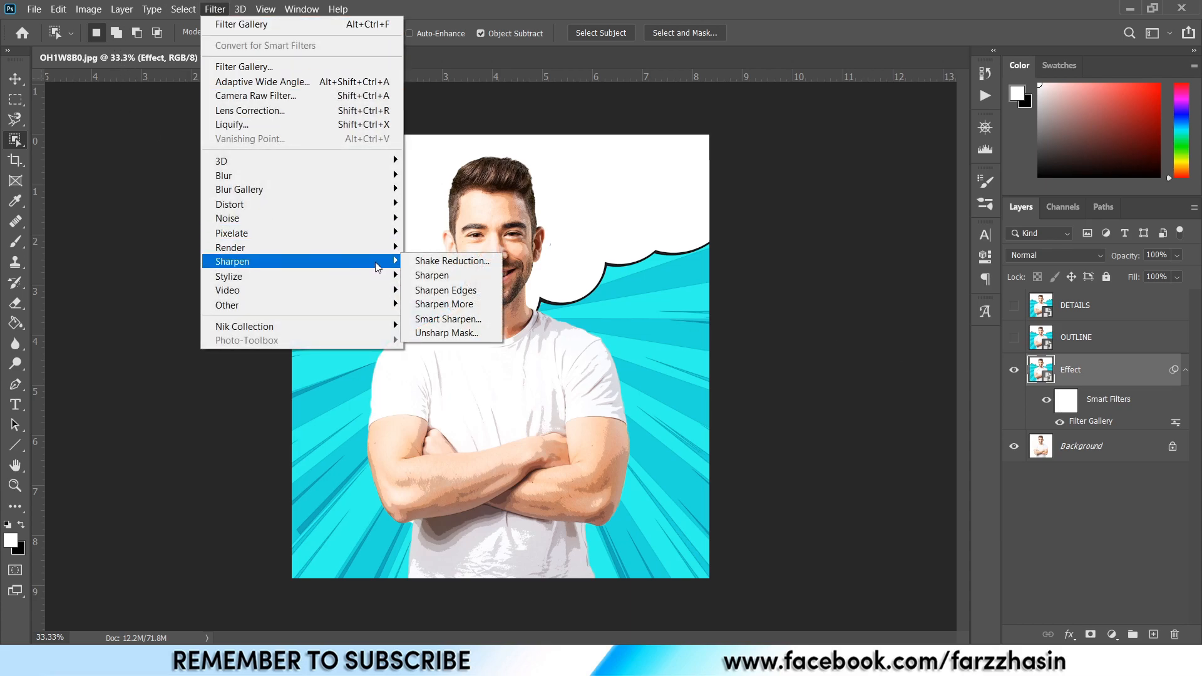
click(457, 334)
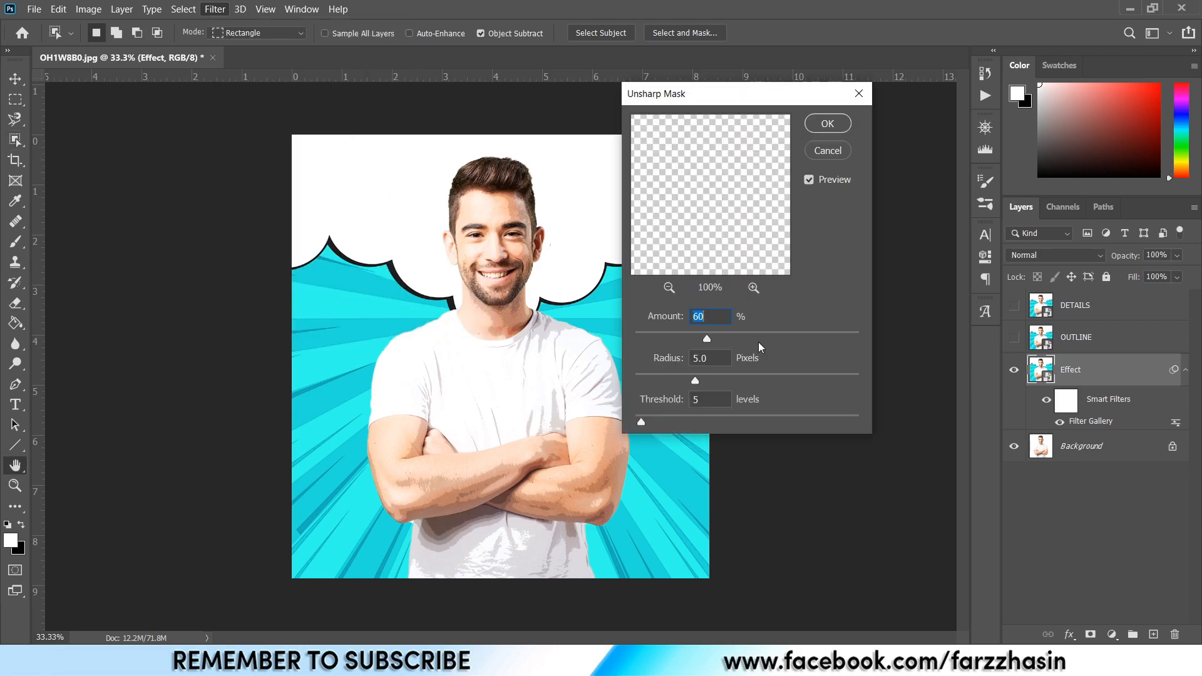
click(670, 289)
click(670, 289)
drag(684, 152, 761, 313)
drag(700, 185, 719, 204)
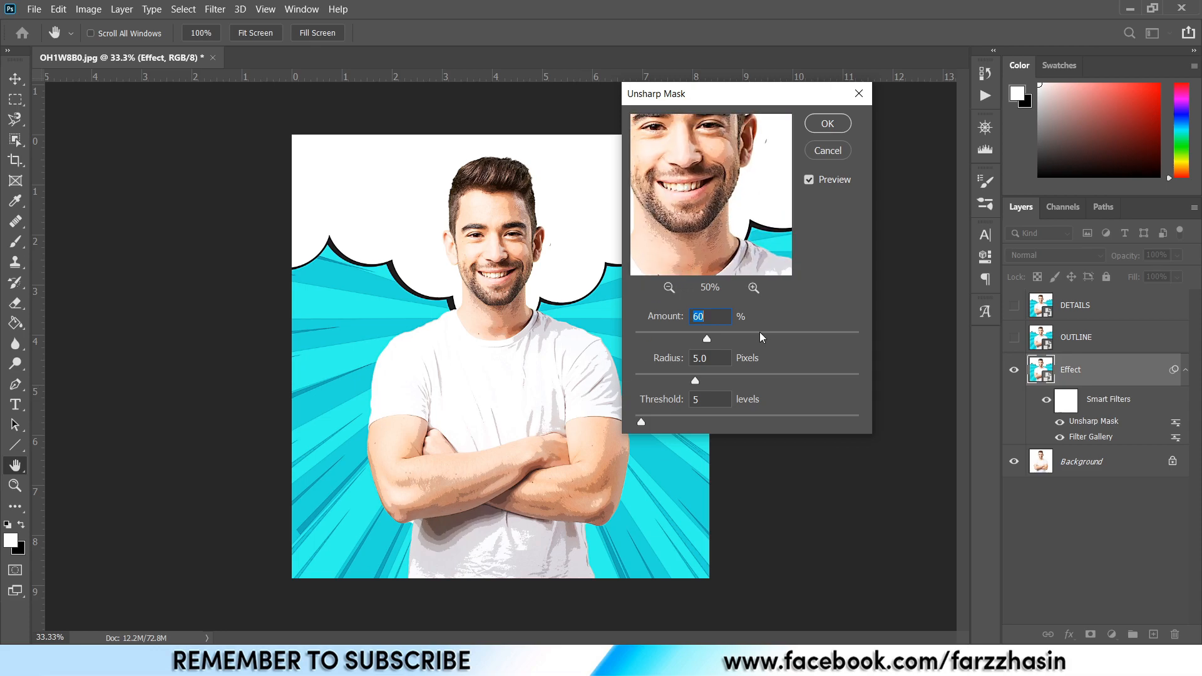
text(90)
drag(704, 399, 579, 403)
text(10)
click(825, 125)
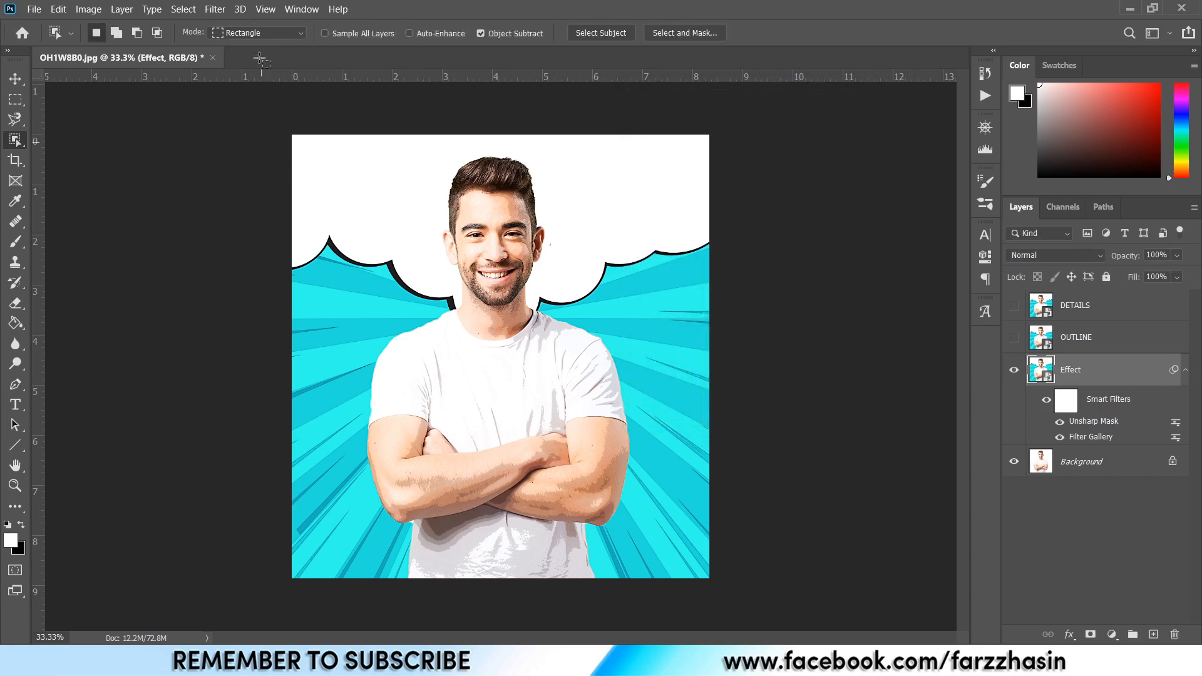
Apply Oil Paint to the Effect layer with Stylization 4.0, Cleanliness 3.0, Scale 0.1, Bristle Detail 0.0 and Shine 0.0
click(215, 9)
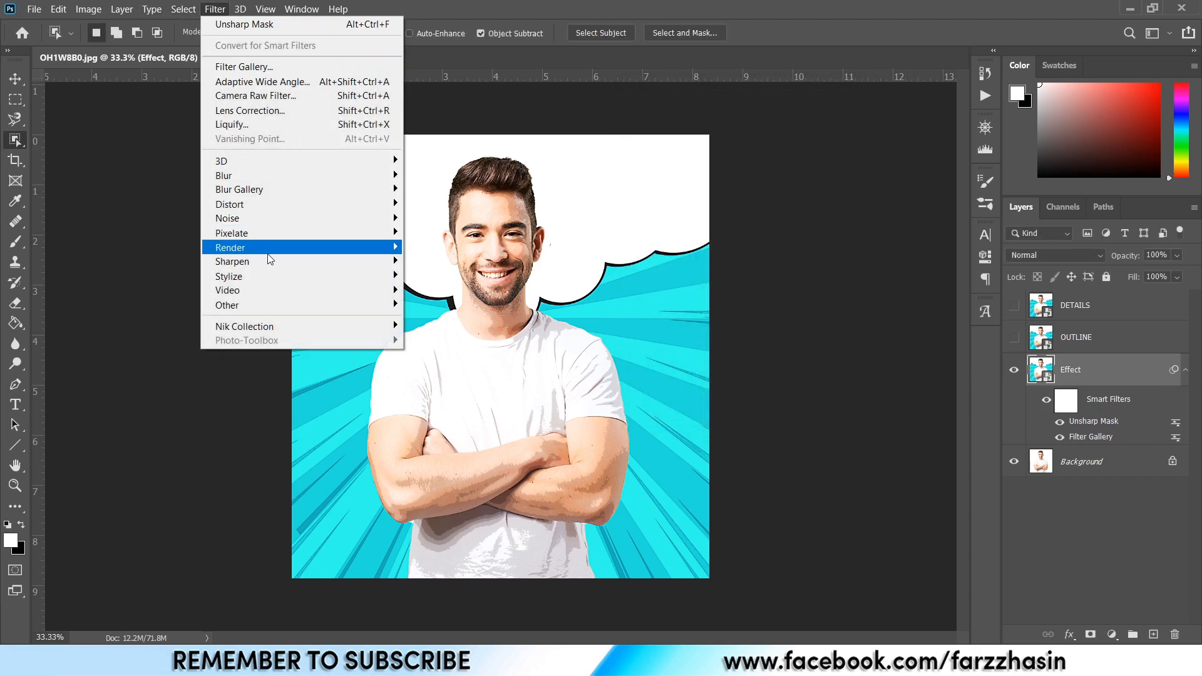
mouse_move(382, 276)
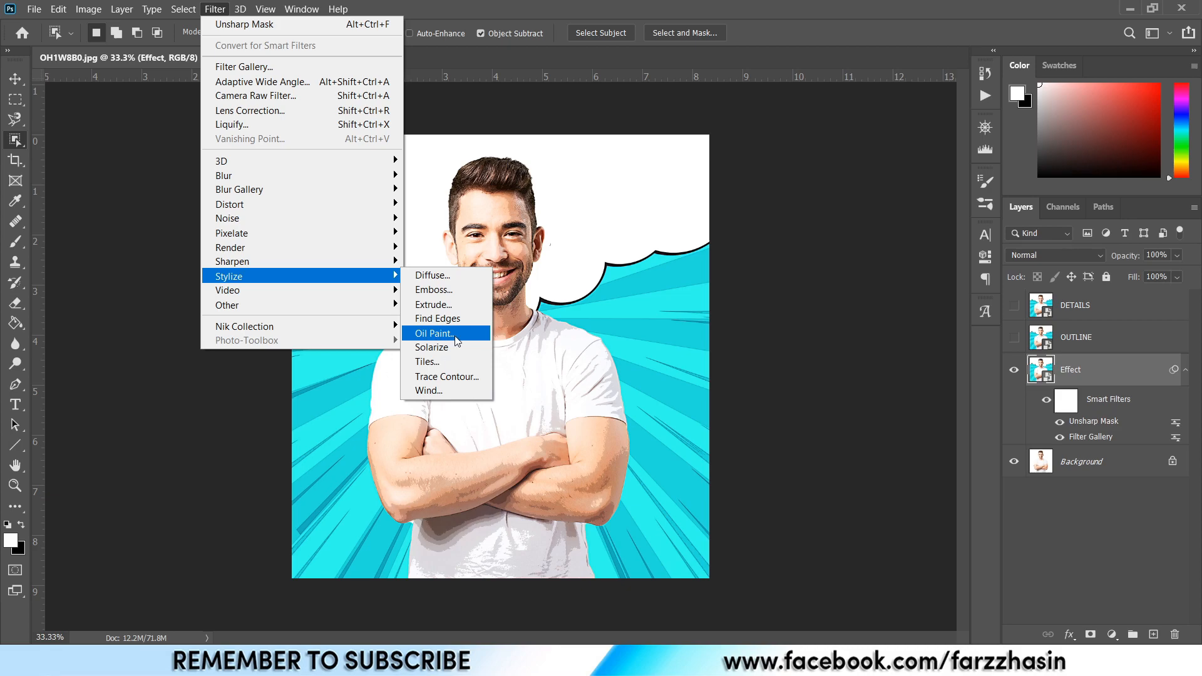
click(435, 333)
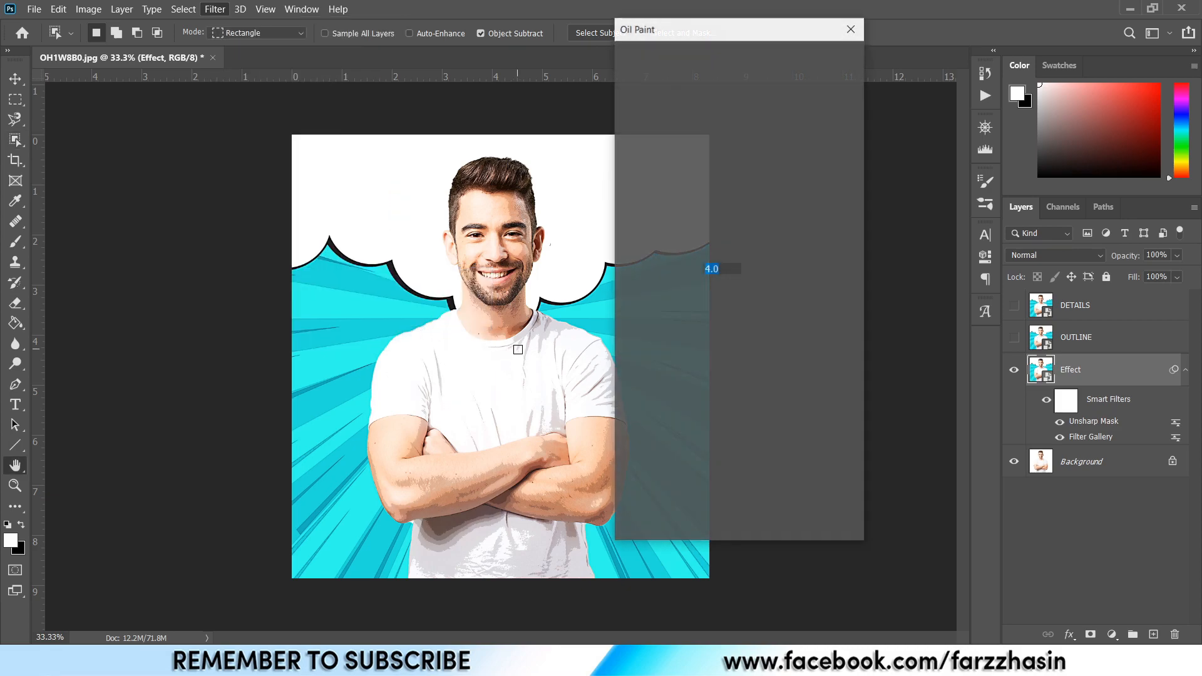
click(661, 222)
click(661, 222)
mouse_move(669, 119)
mouse_down()
mouse_move(720, 206)
mouse_move(673, 176)
mouse_up()
click(745, 222)
click(700, 332)
drag(725, 355, 694, 400)
drag(721, 471, 622, 491)
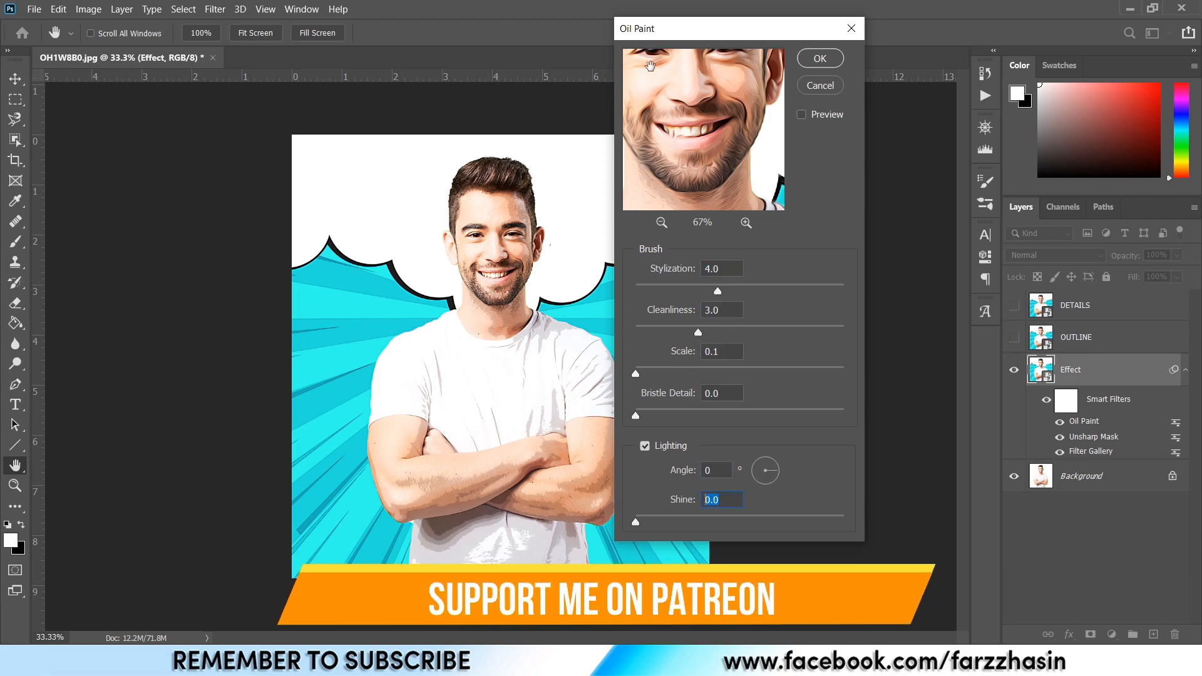
click(818, 61)
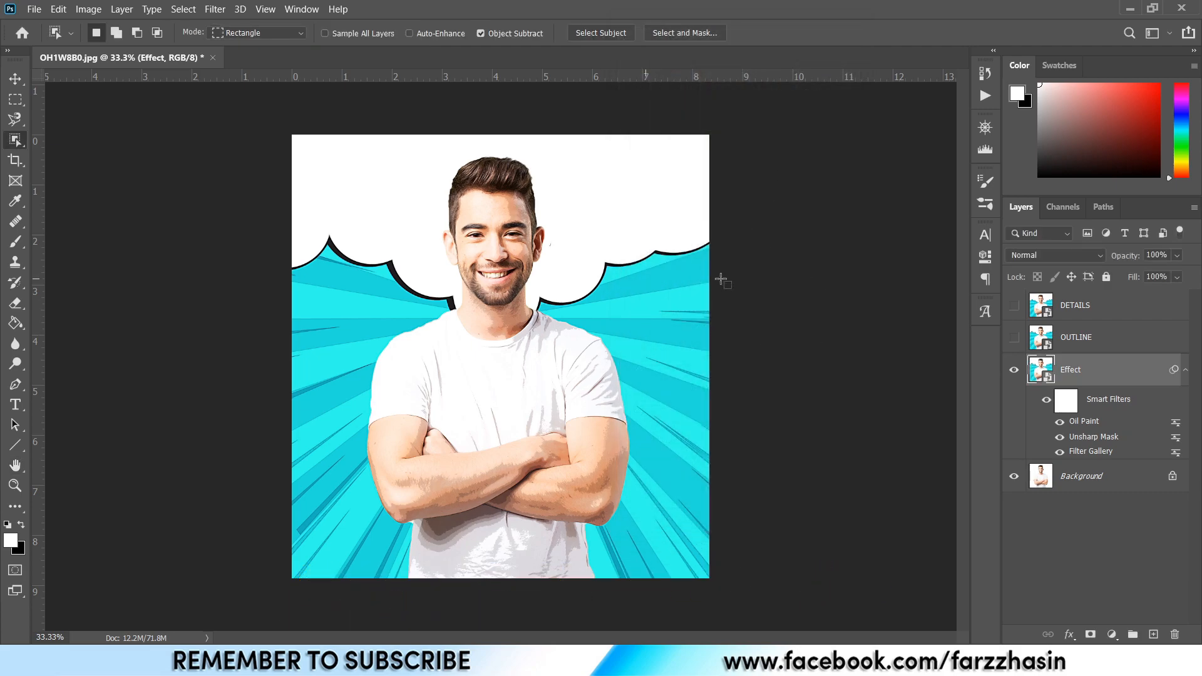
Add a second Unsharp Mask above Oil Paint on the Effect layer with Amount 60% and Threshold 5 levels
key(ctrl+plus)
key(ctrl+plus)
drag(621, 202, 608, 324)
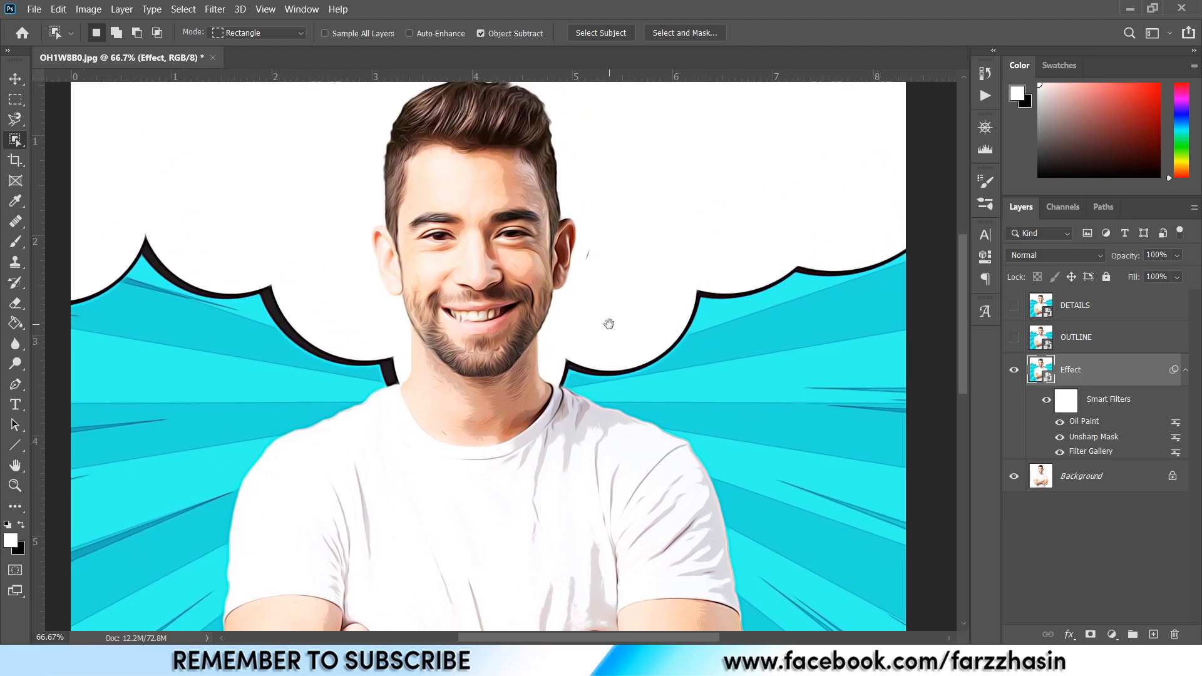
click(214, 10)
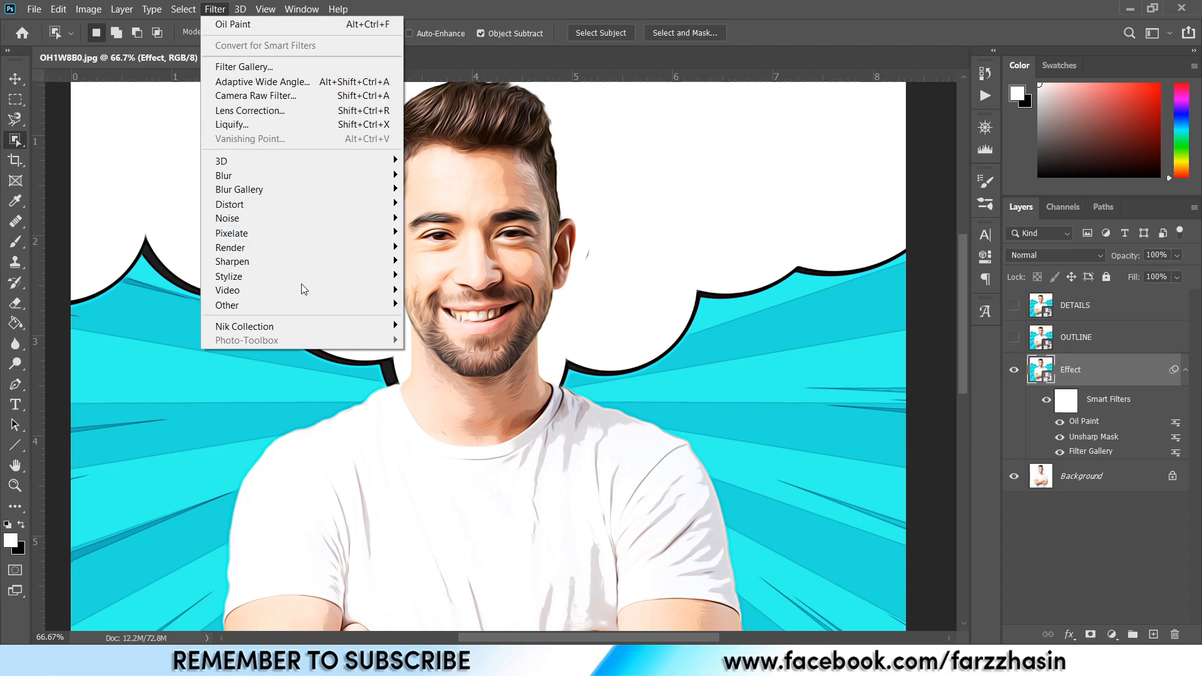
mouse_move(320, 262)
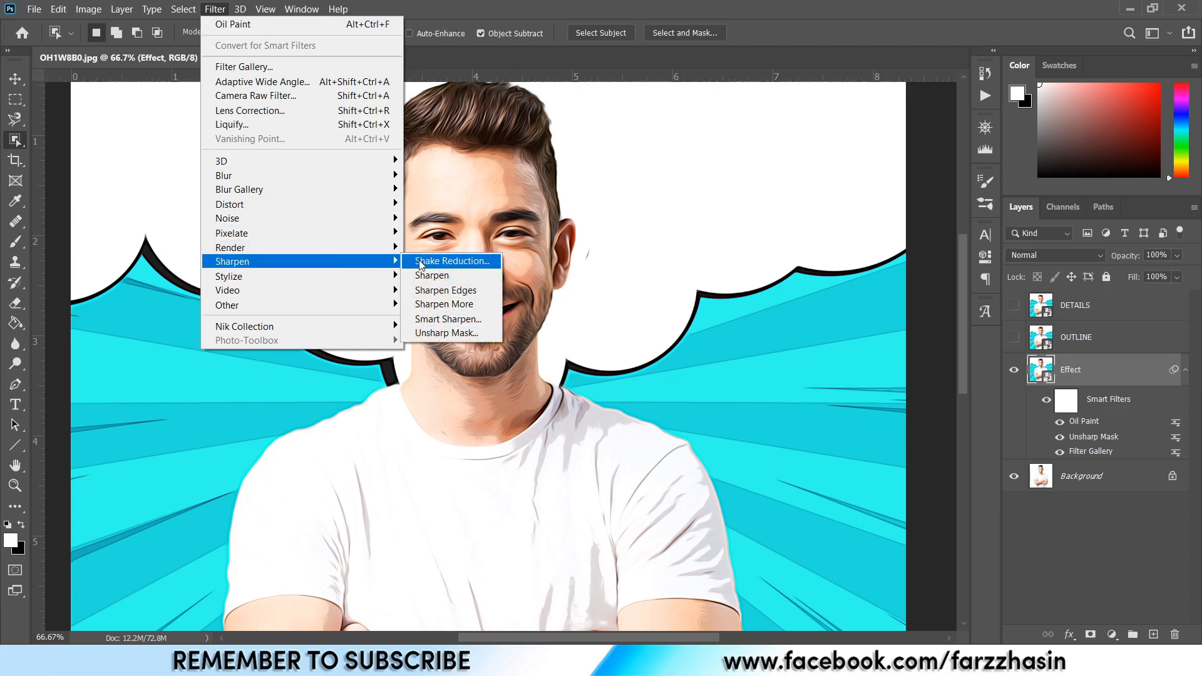
click(457, 332)
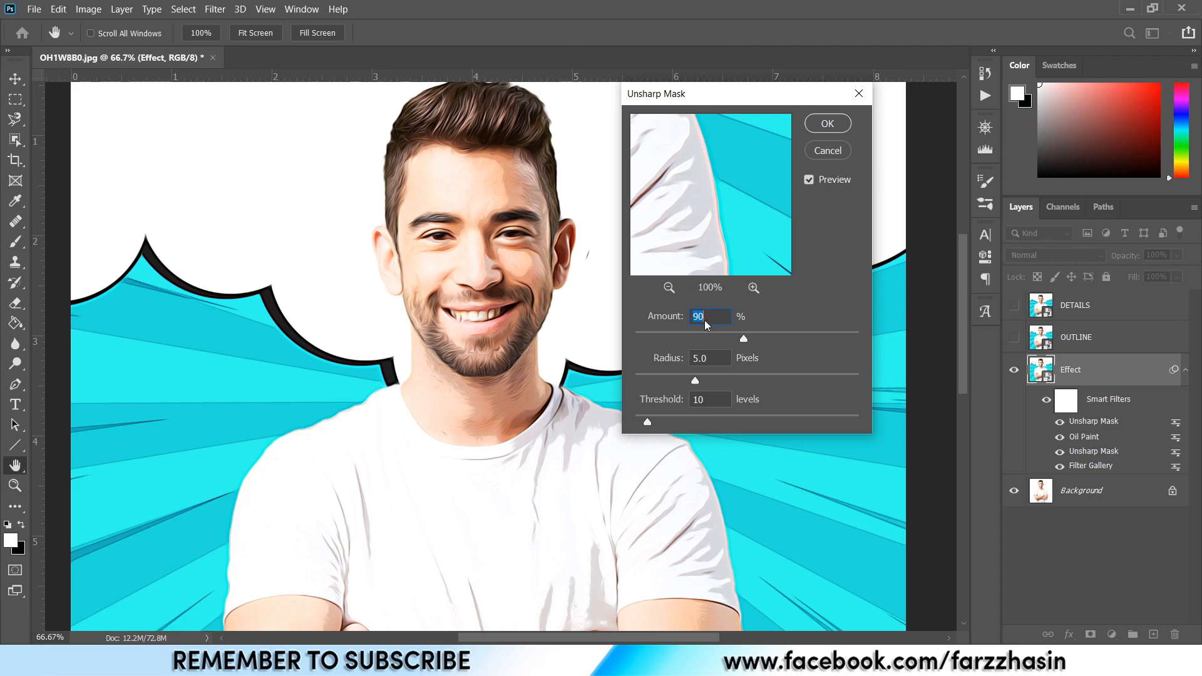
text(60)
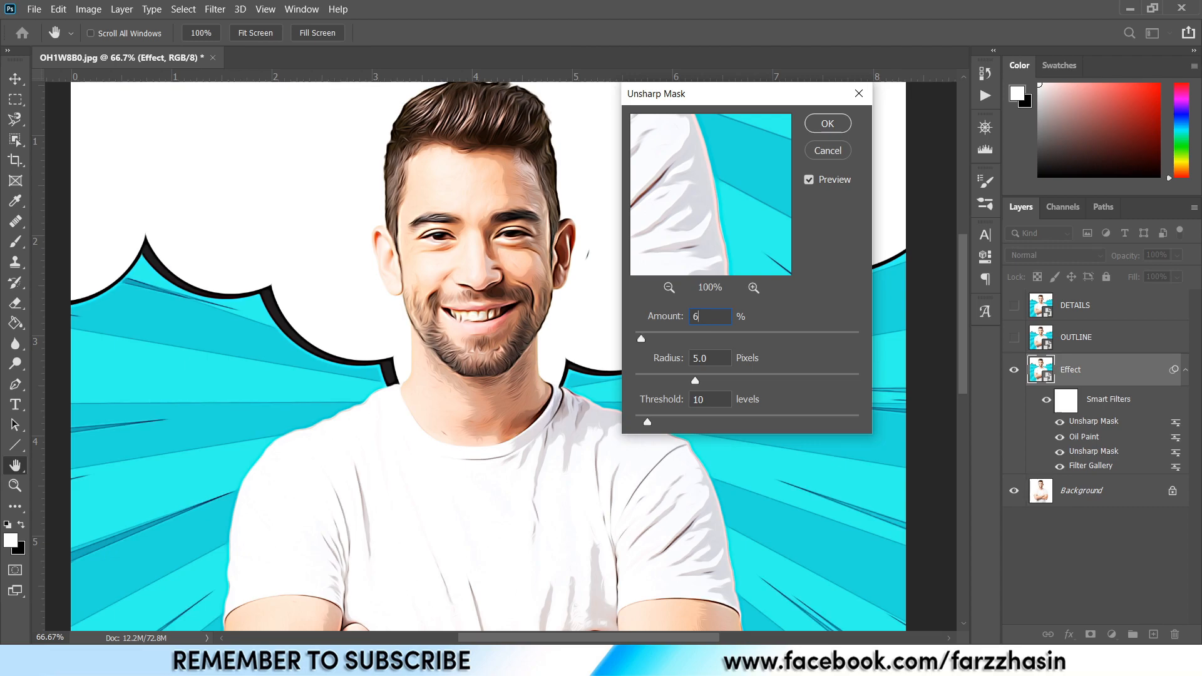
double_click(707, 403)
text(5)
click(829, 124)
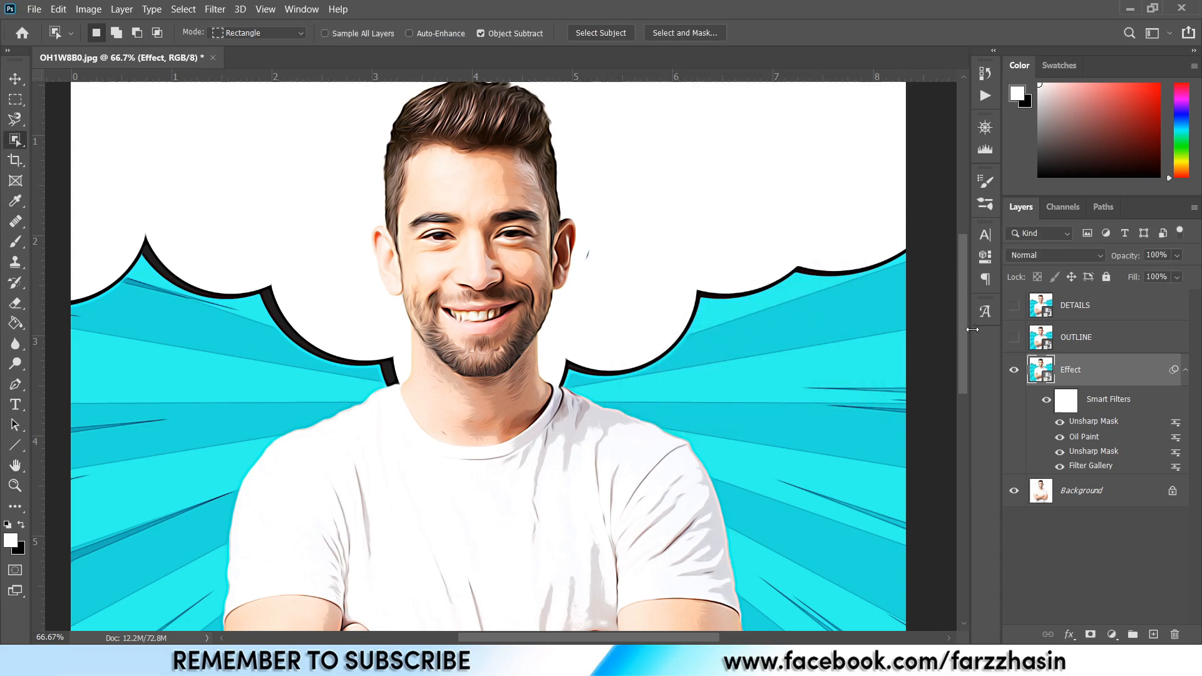
Select the OUTLINE layer and make it visible above the Effect layer
click(1087, 334)
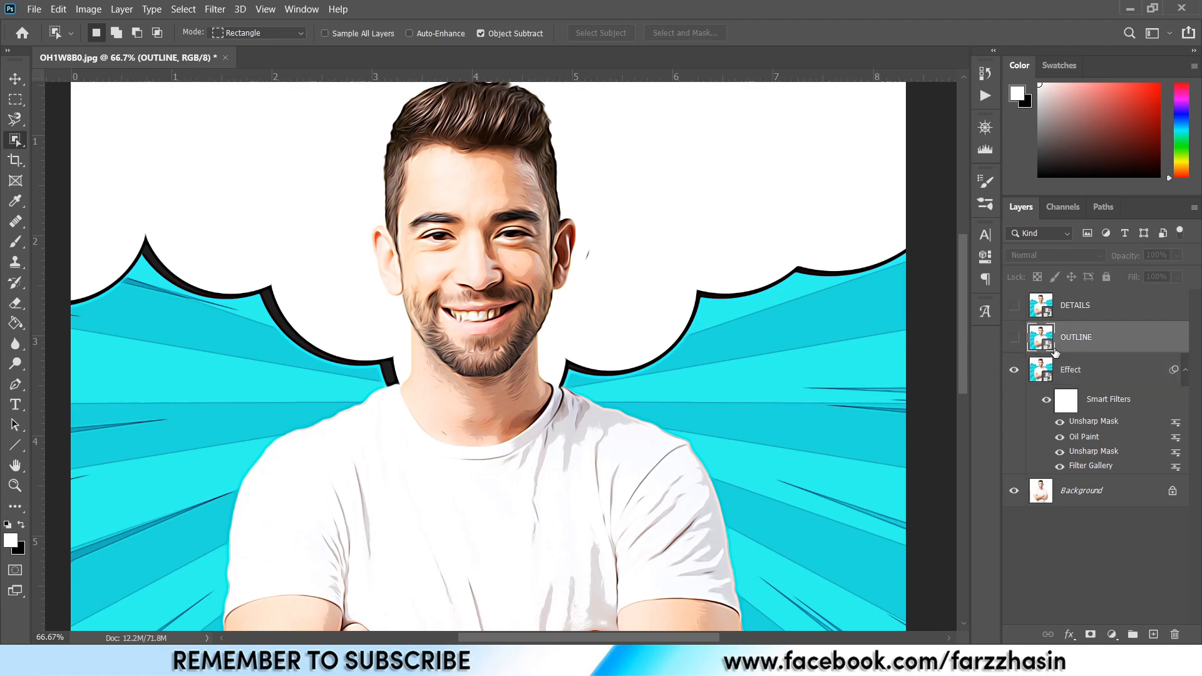
click(1014, 370)
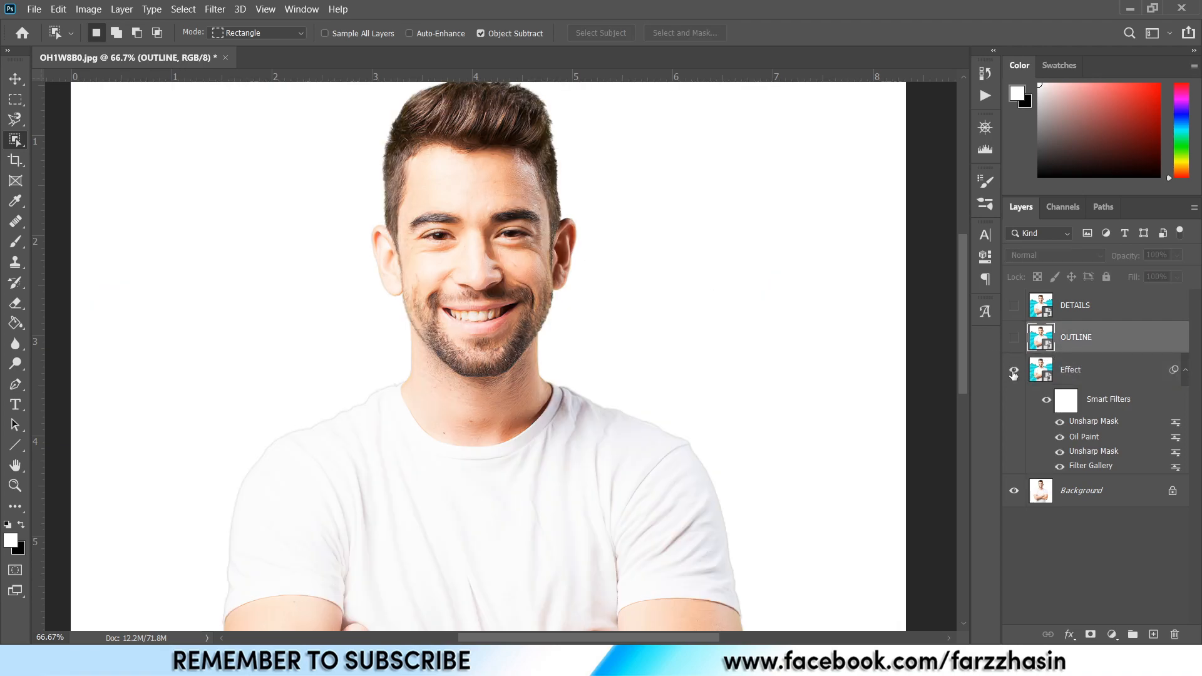
click(1014, 338)
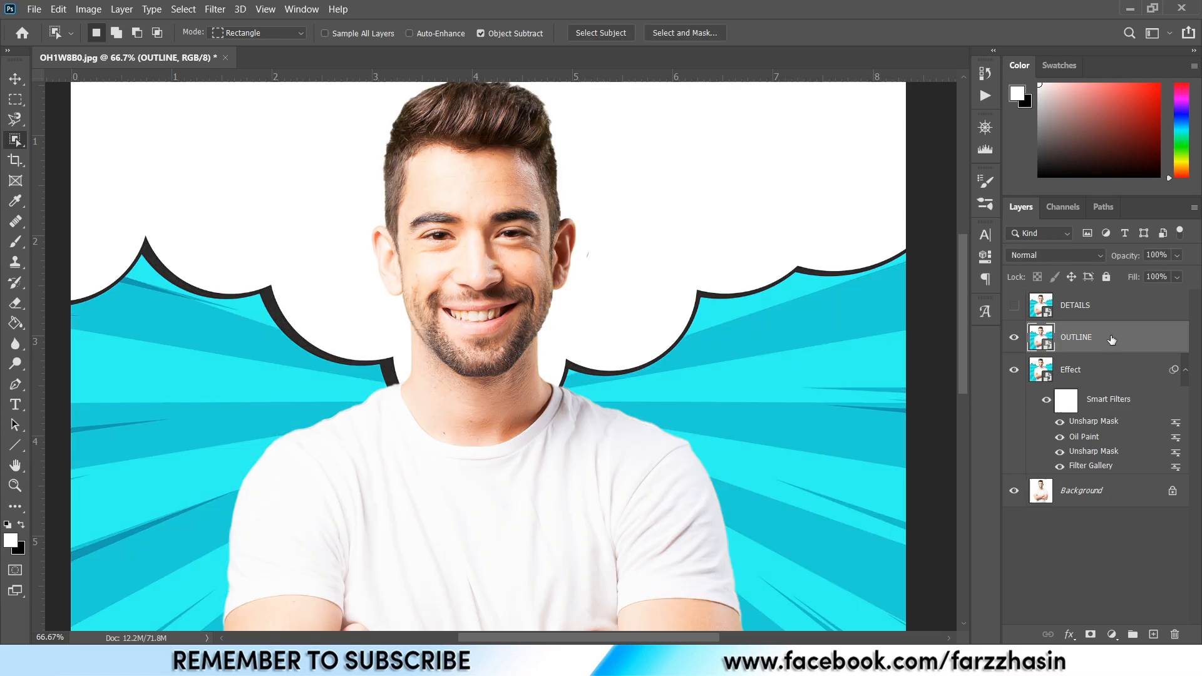
Open the Filter Gallery on the OUTLINE layer with the Poster Edges effect
click(217, 9)
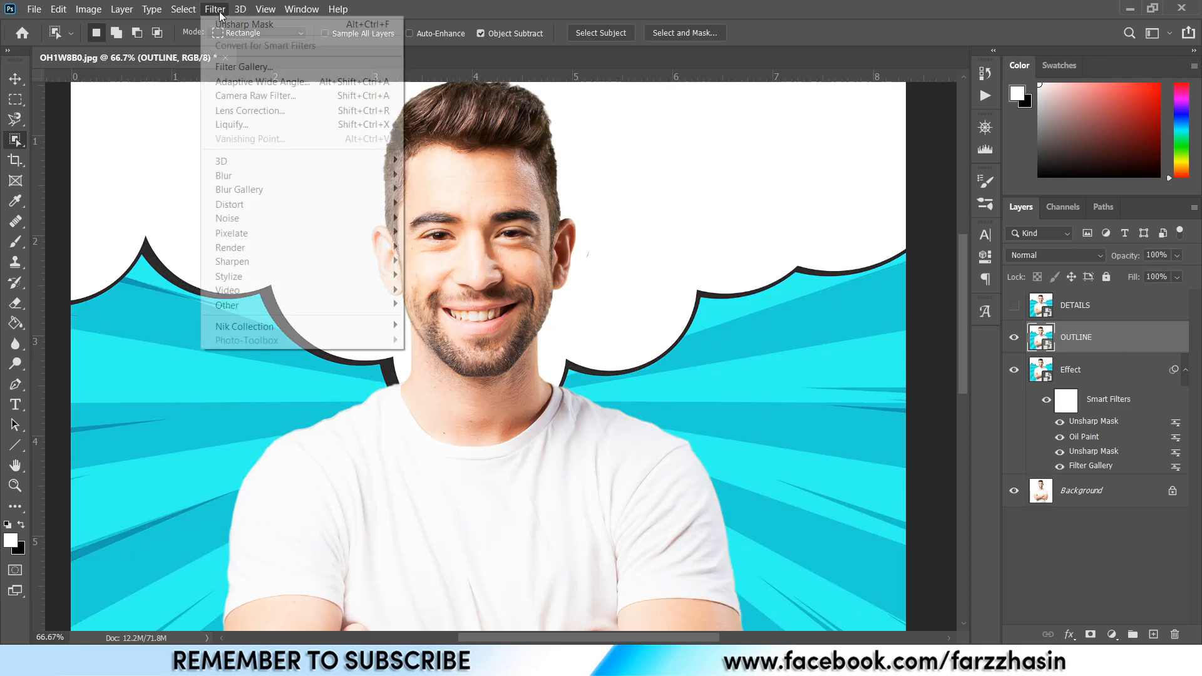
click(271, 69)
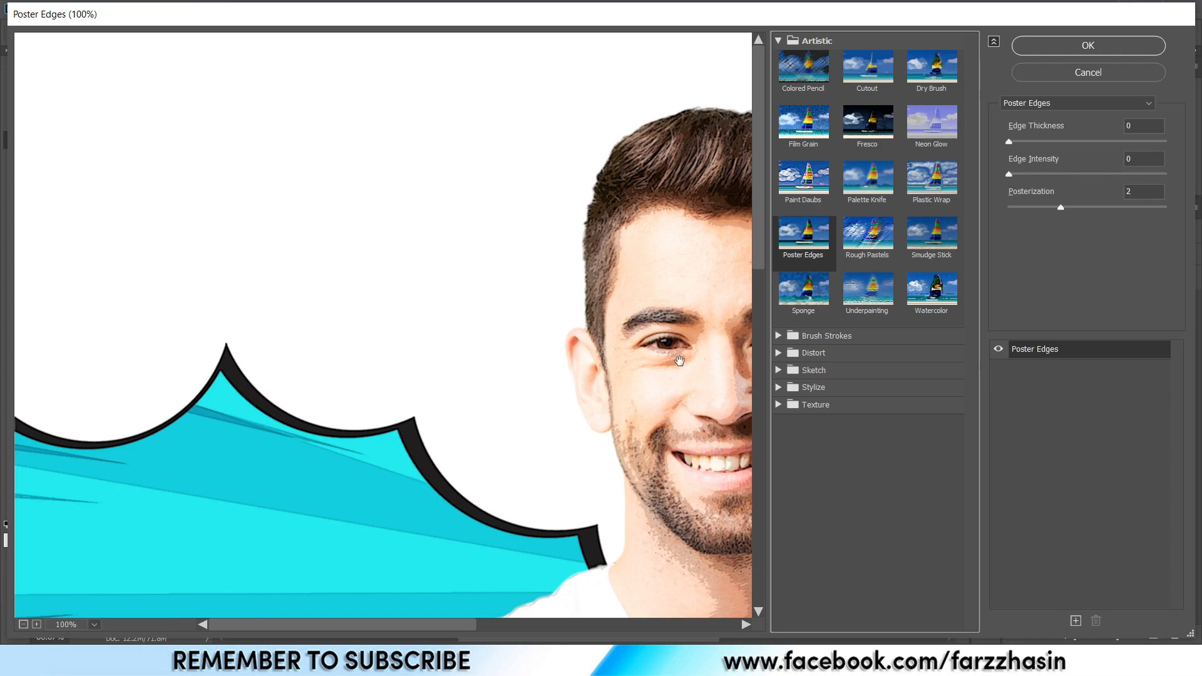
drag(679, 361, 402, 286)
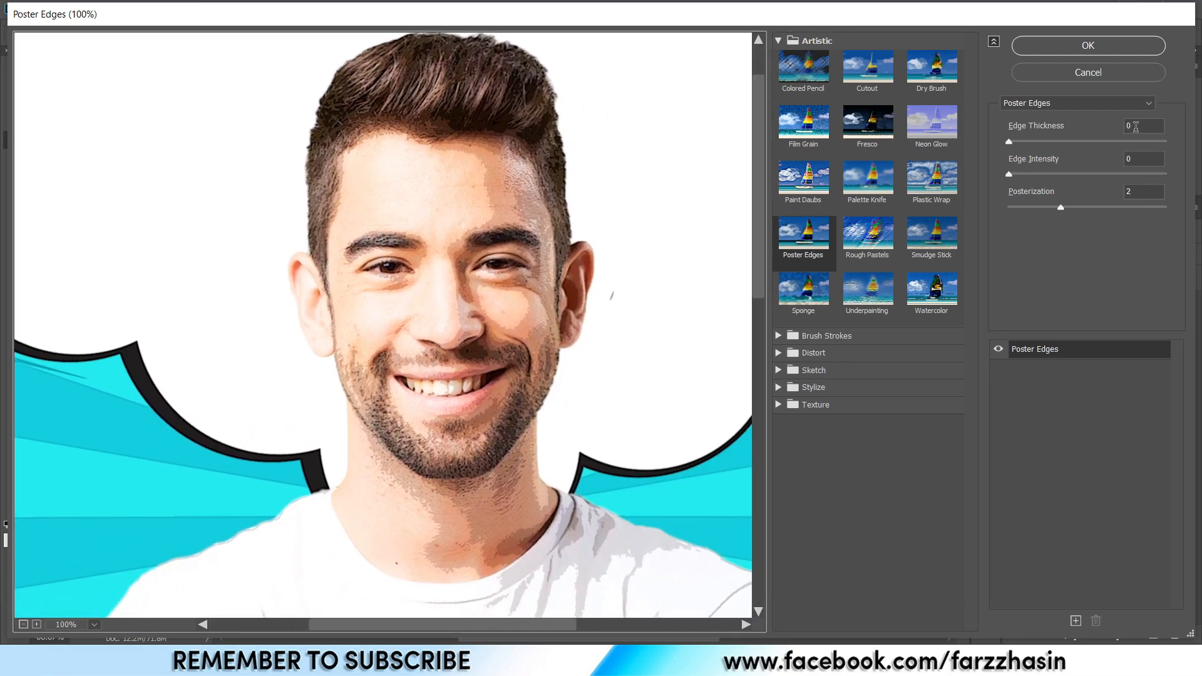